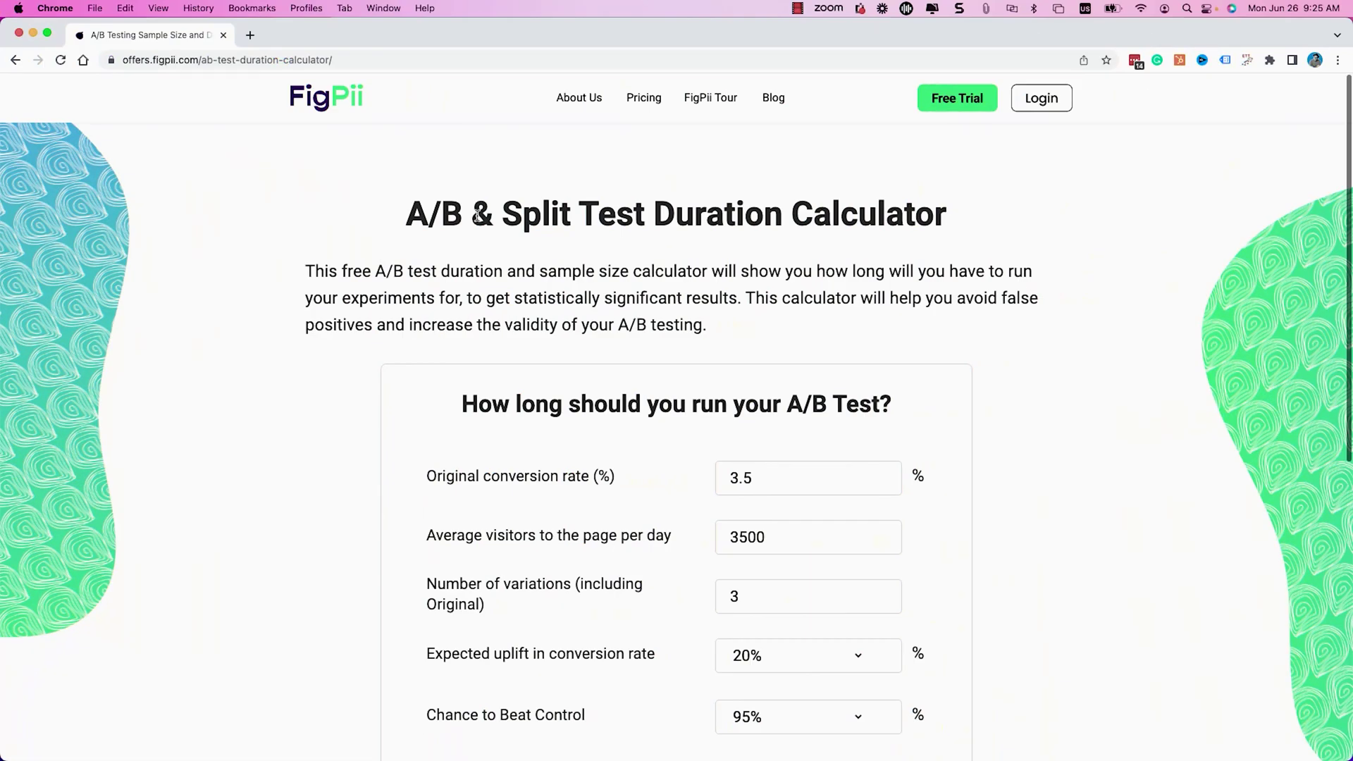
Step: Scroll the FigPii calculator, prefilled with 3.5% conversion, 3500 daily visitors and 3 variations
scroll(480, 218, down, 1)
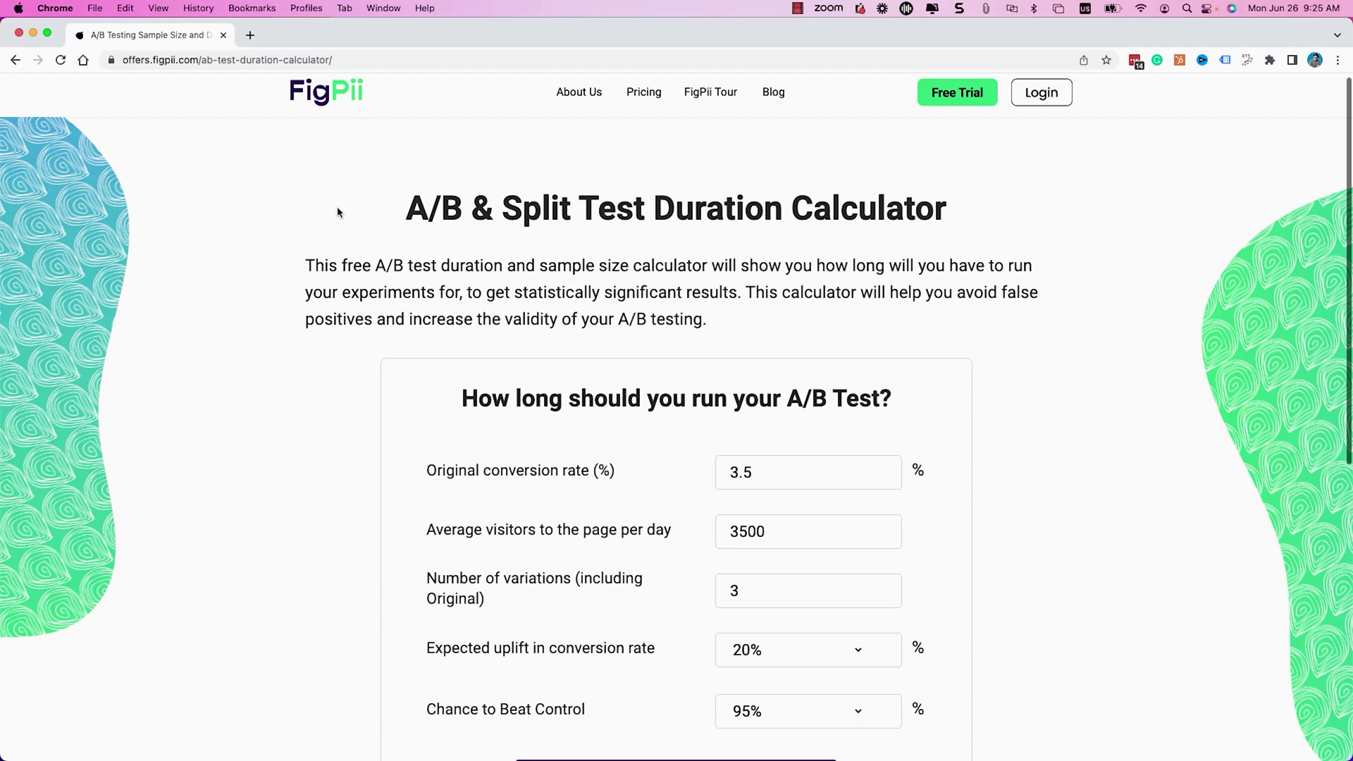
Step: Scroll down to reveal the result: 33,100 visitors over about 9 days
scroll(338, 212, down, 3)
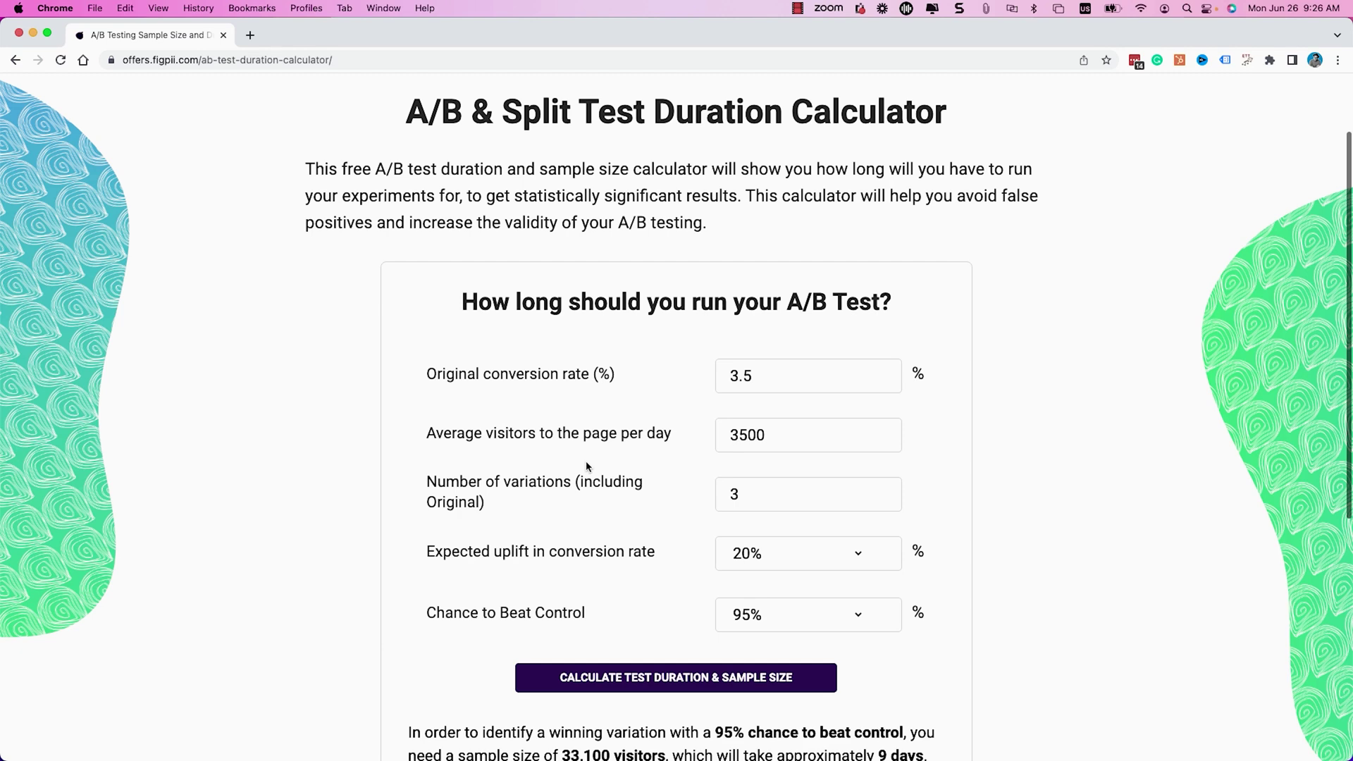
scroll(585, 467, down, 2)
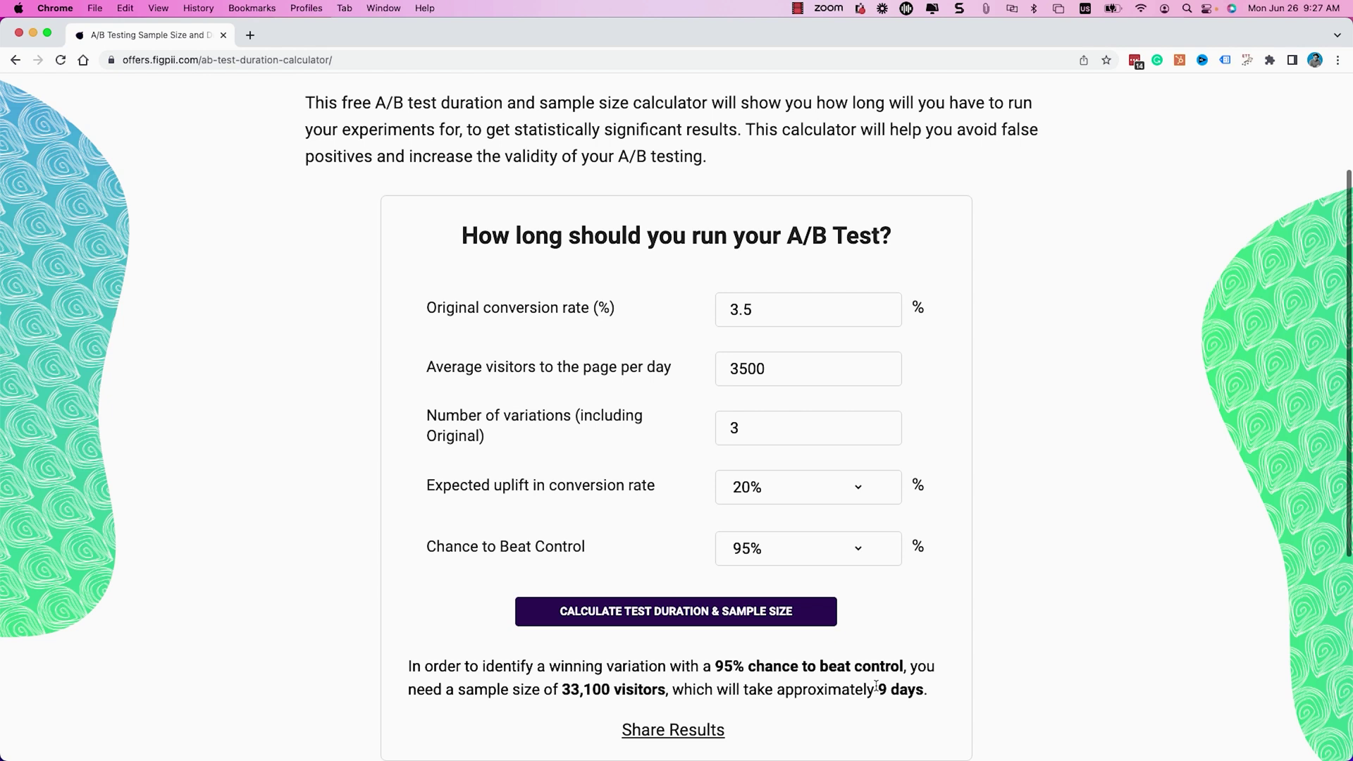
click(798, 492)
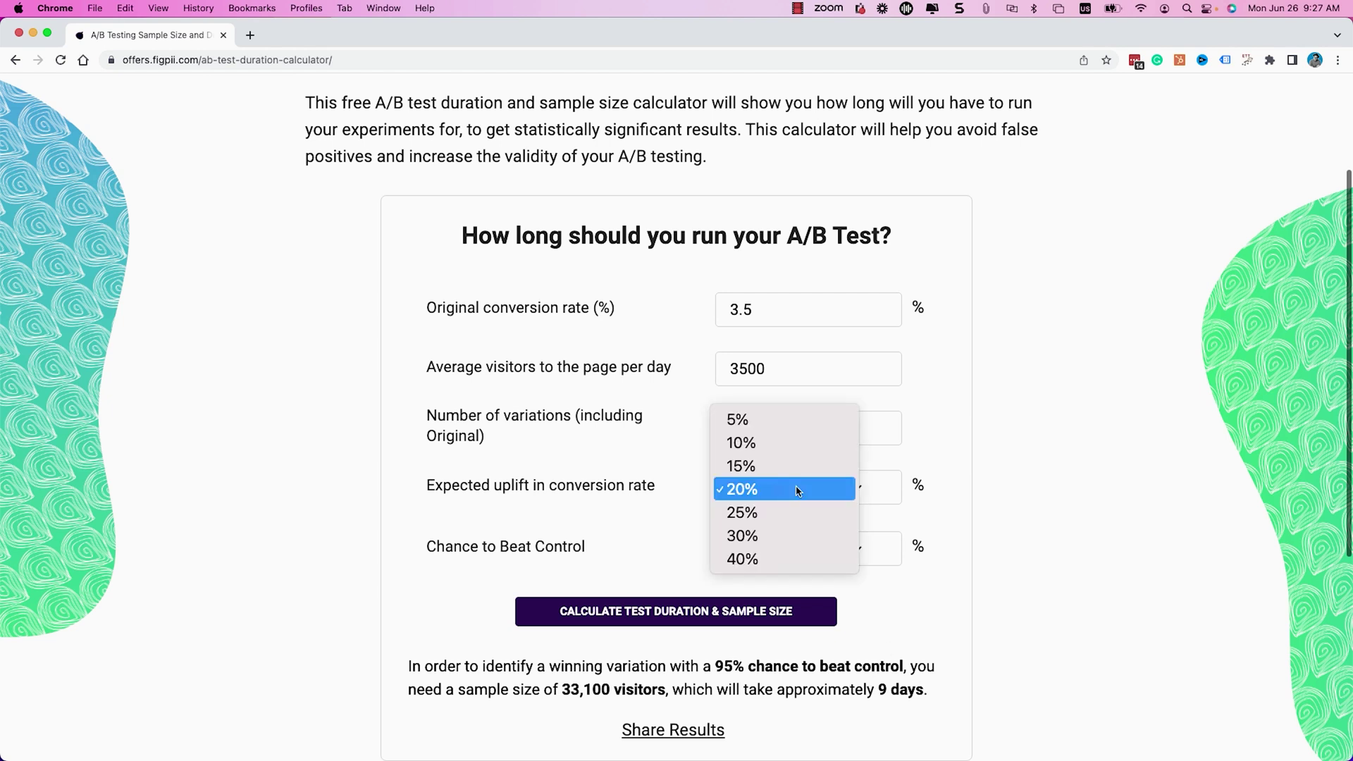
click(755, 422)
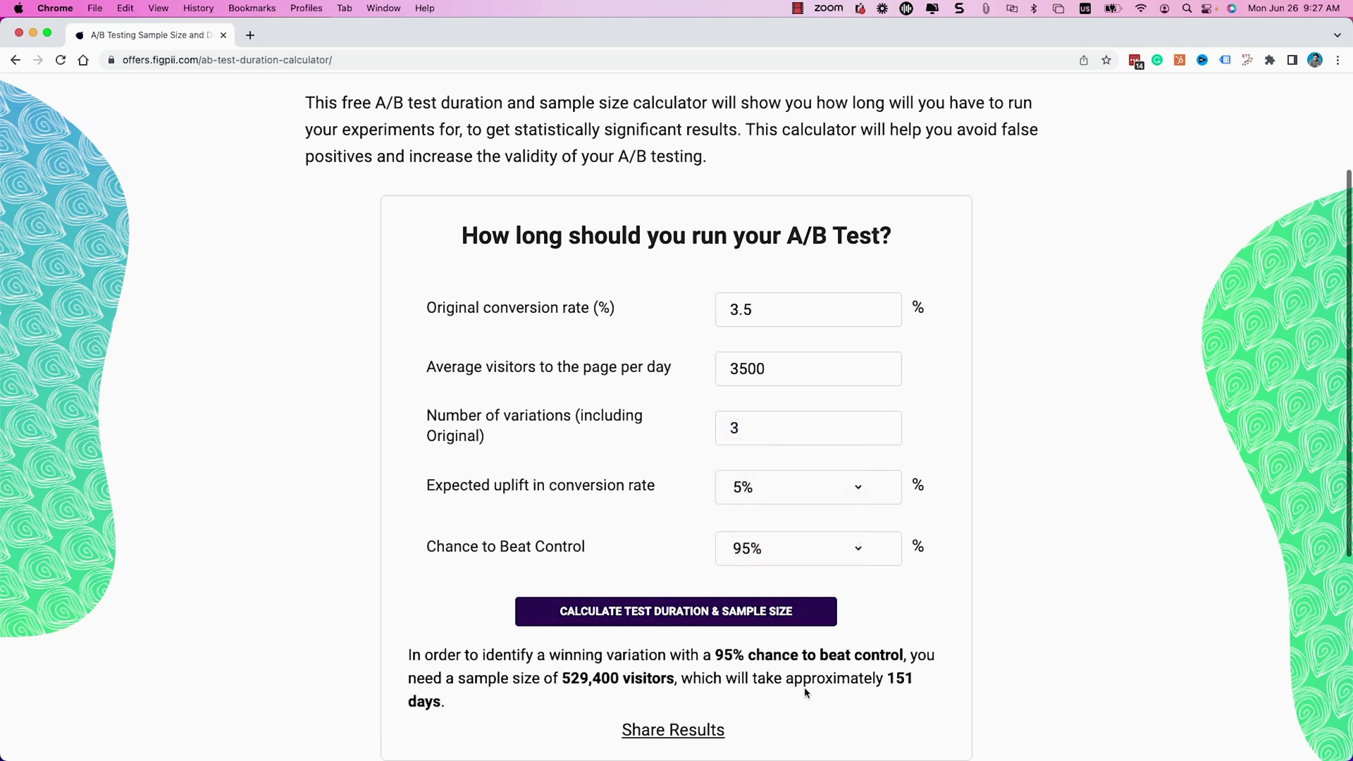
drag(888, 679, 914, 678)
click(747, 499)
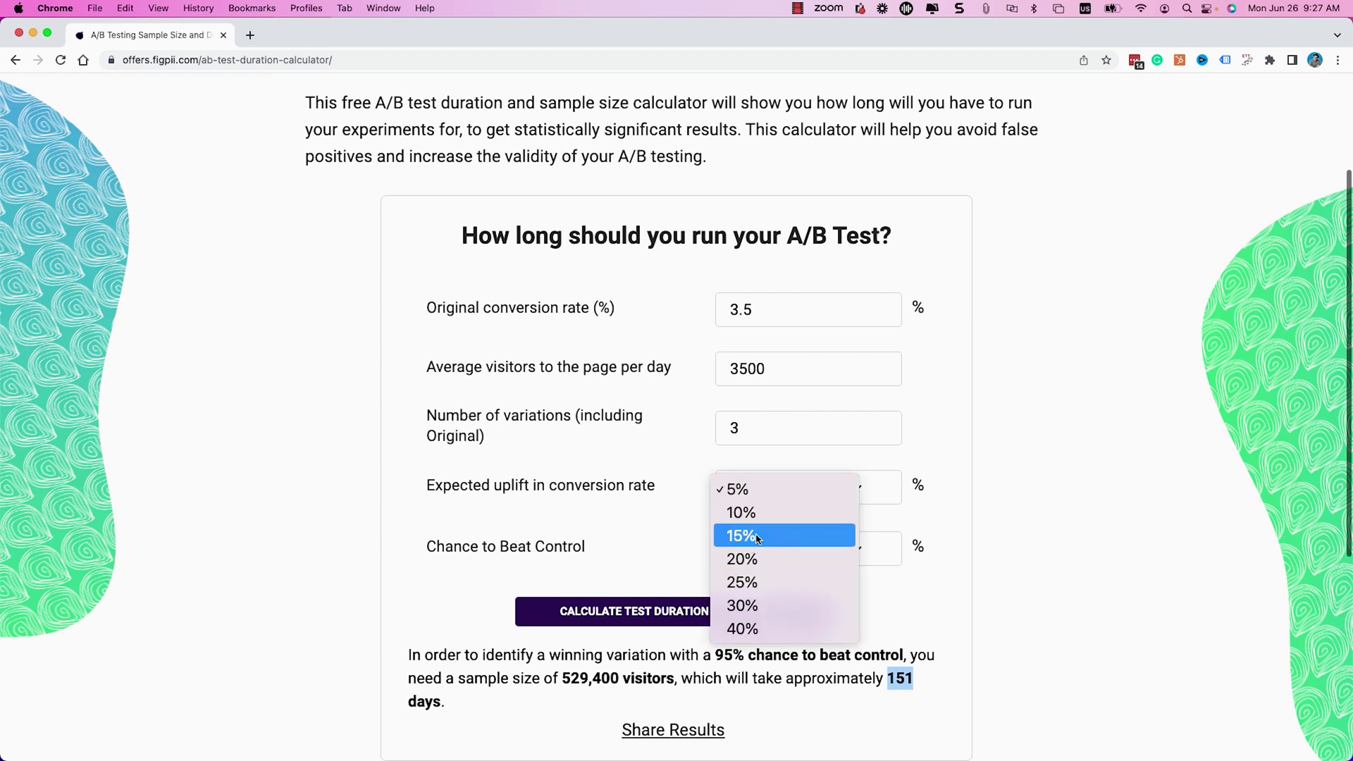
click(752, 557)
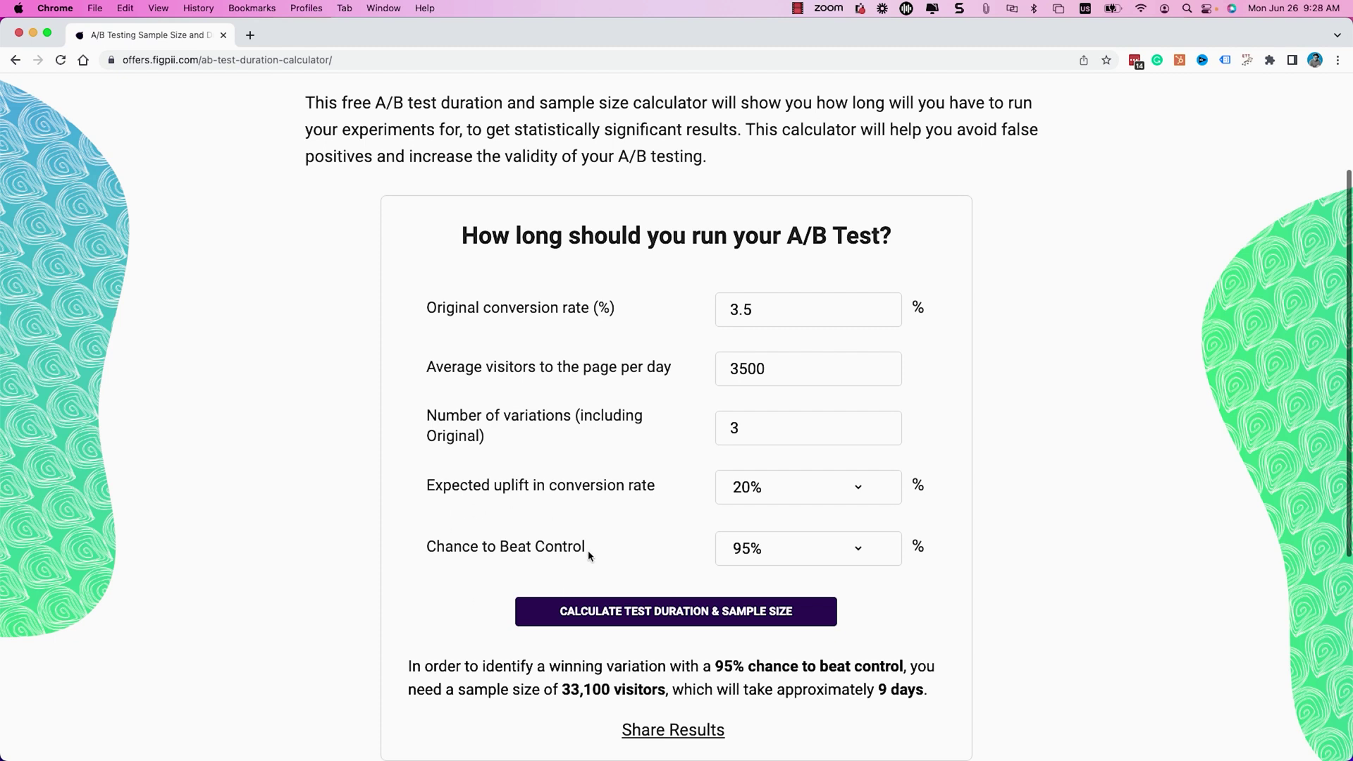
click(799, 558)
click(798, 557)
Step: Launch Calculator via Spotlight and compute 3500 × 30 = 105000
key(super+space)
text(cal)
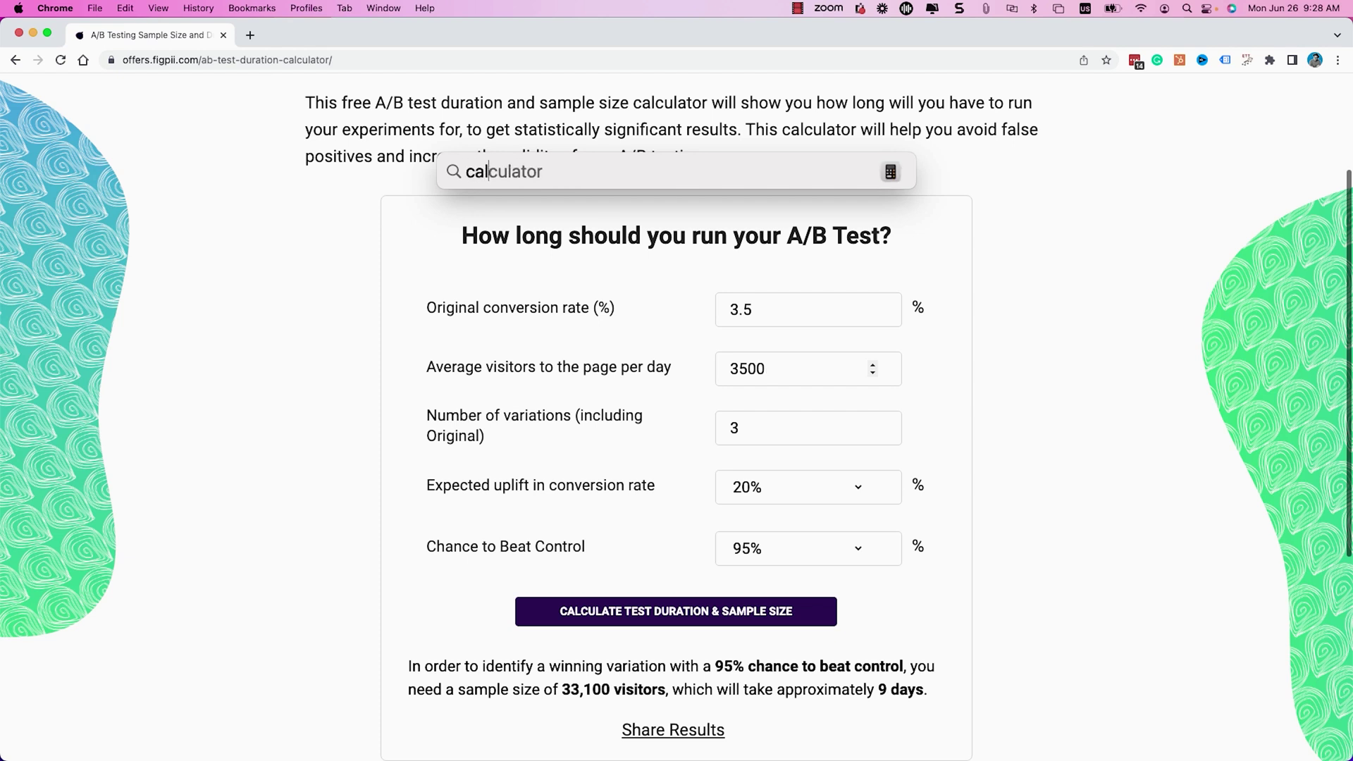
key(Return)
text(35)
click(1111, 303)
click(1111, 303)
click(1187, 206)
click(1152, 263)
click(1099, 296)
click(1198, 298)
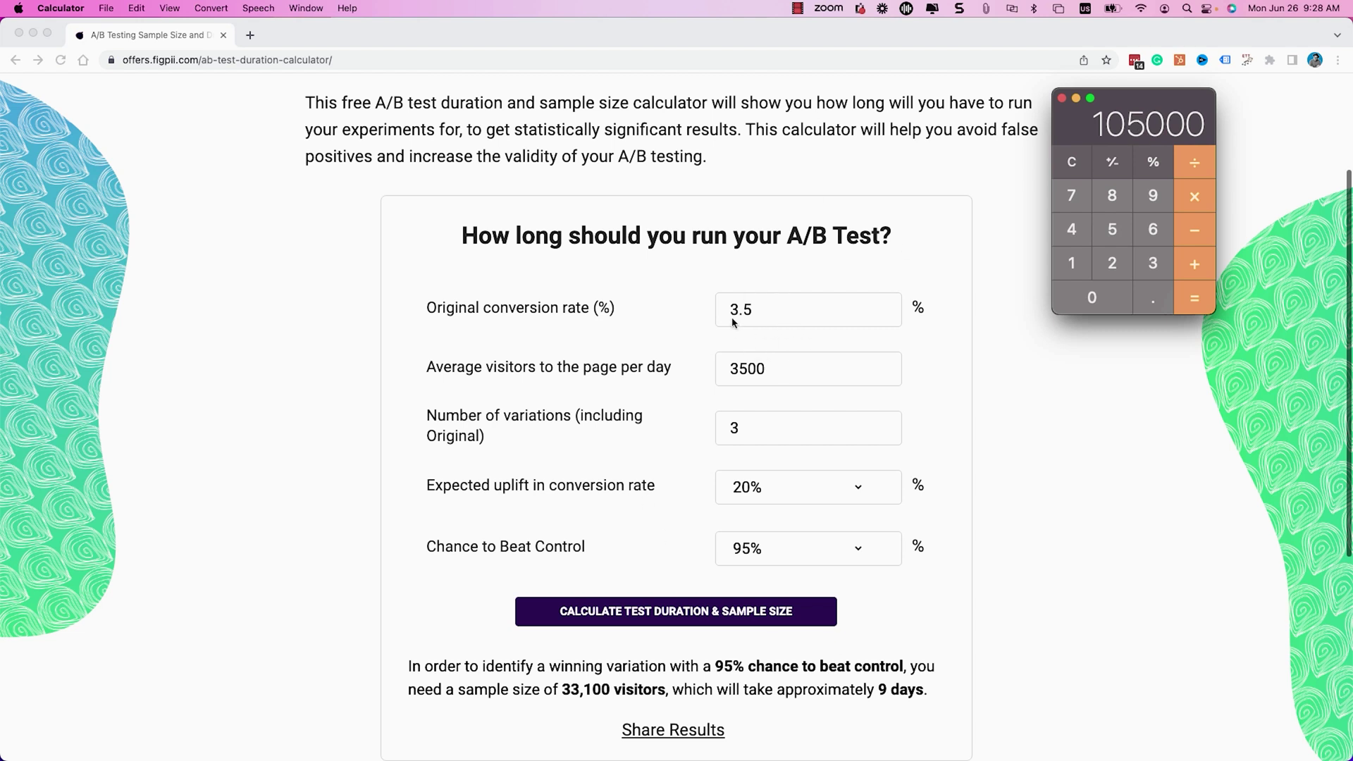
Step: Multiply 105000 by 3.5 and divide by 100 to get 3675 monthly conversions
click(1200, 202)
click(1156, 268)
click(1153, 302)
click(1111, 235)
click(1194, 222)
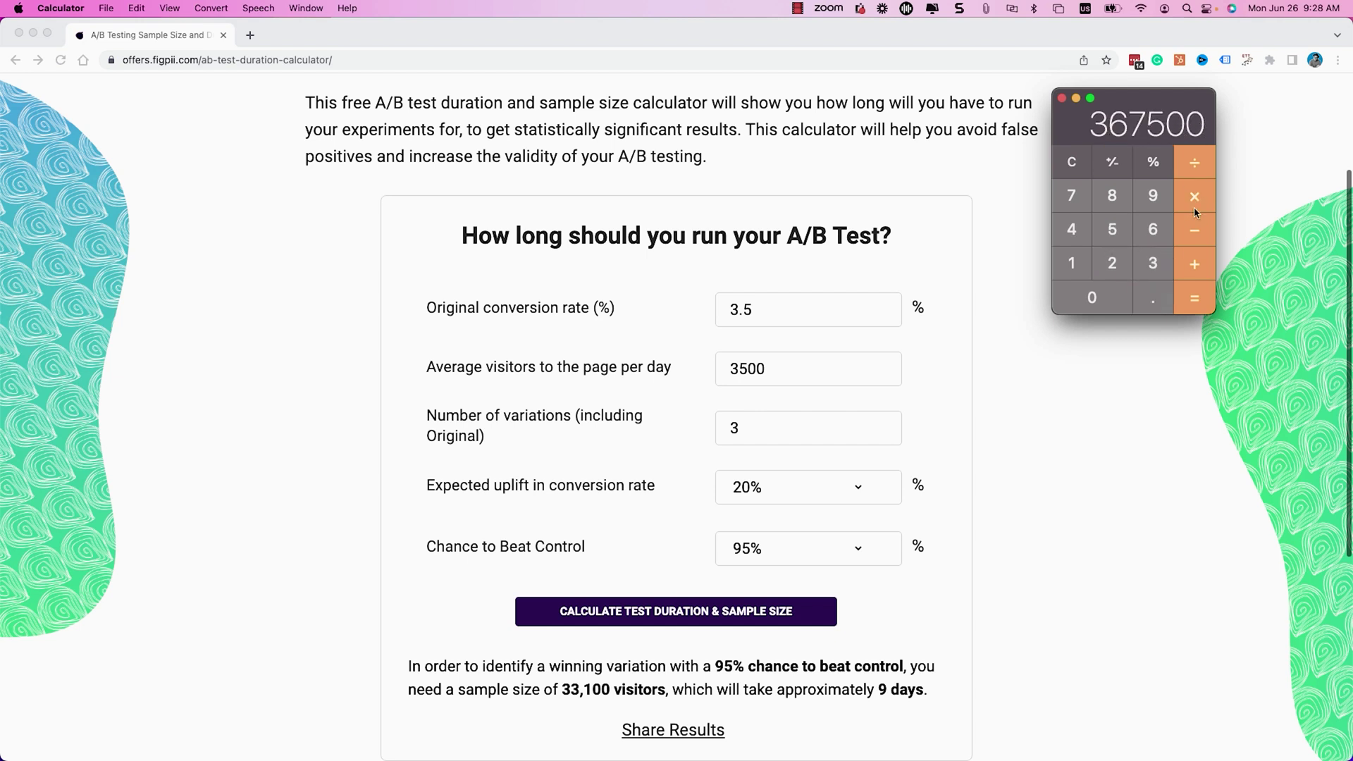
click(1196, 168)
click(1072, 265)
click(1091, 298)
click(1091, 298)
click(1194, 298)
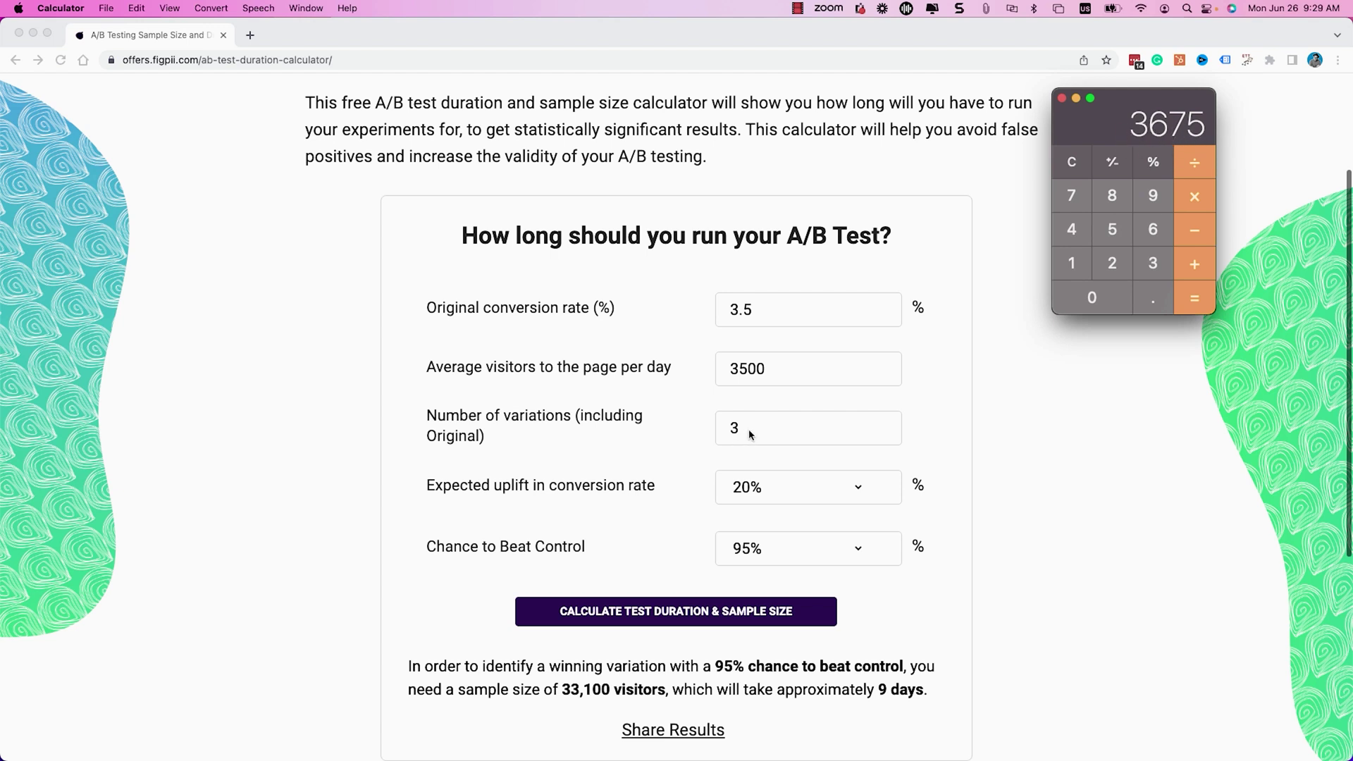
scroll(817, 553, down, 1)
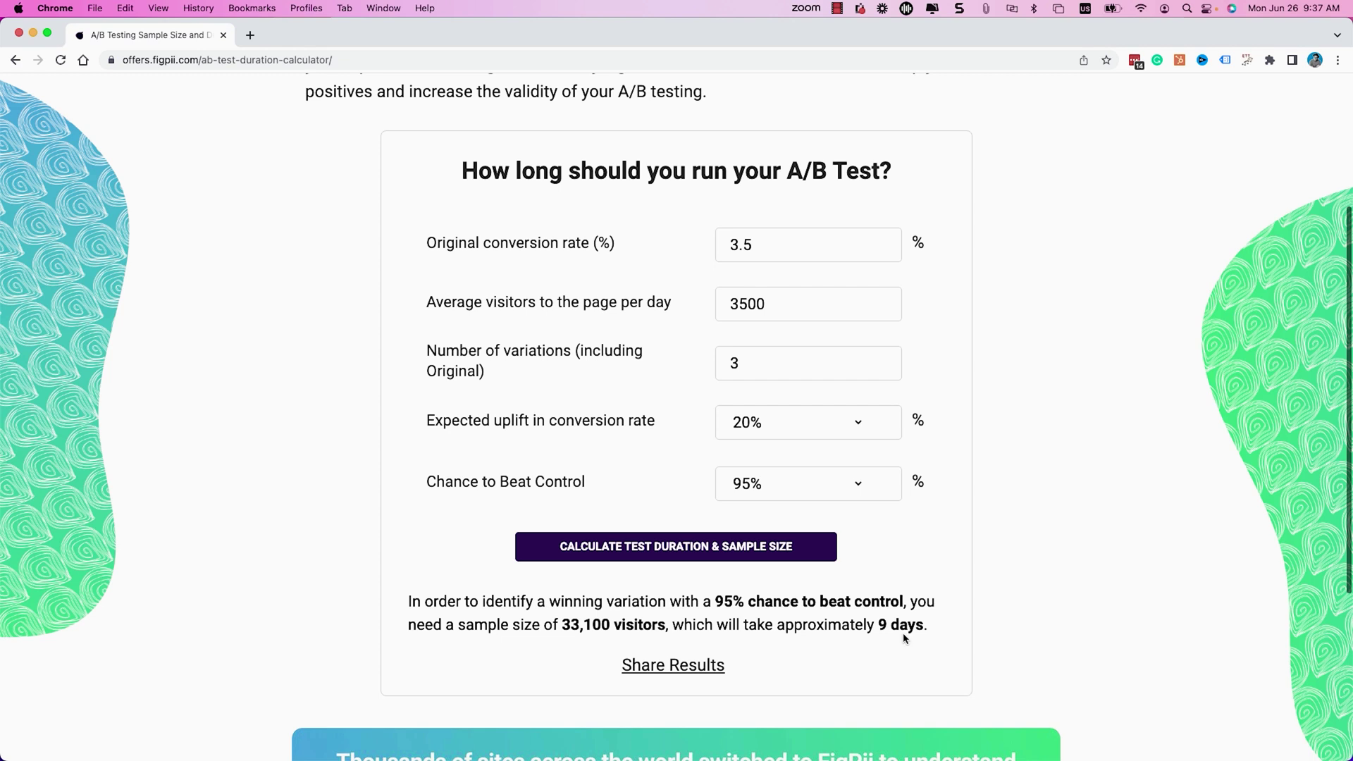
Step: Change FigPii's daily visitors to 1000 and conversion rate to 0.5%
double_click(778, 302)
text(1000)
click(758, 241)
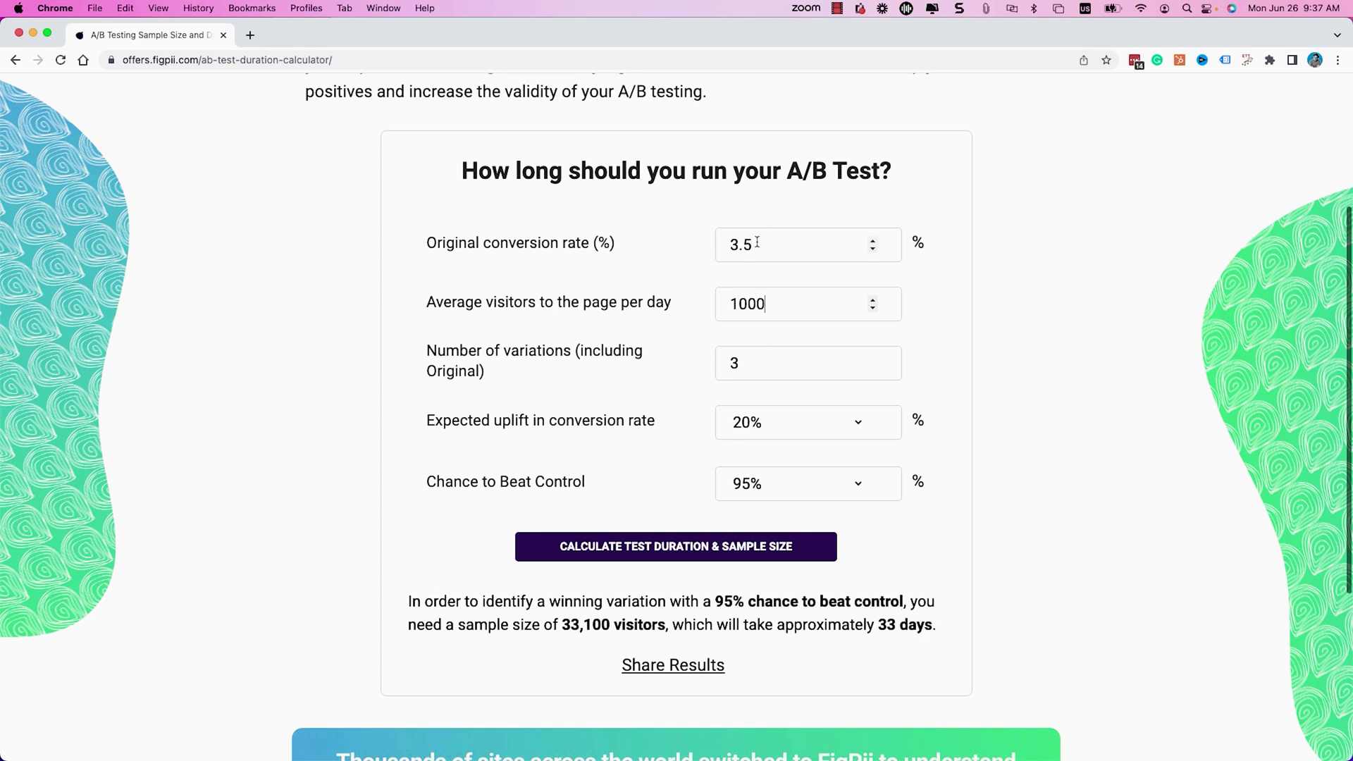
double_click(758, 241)
text(0.5)
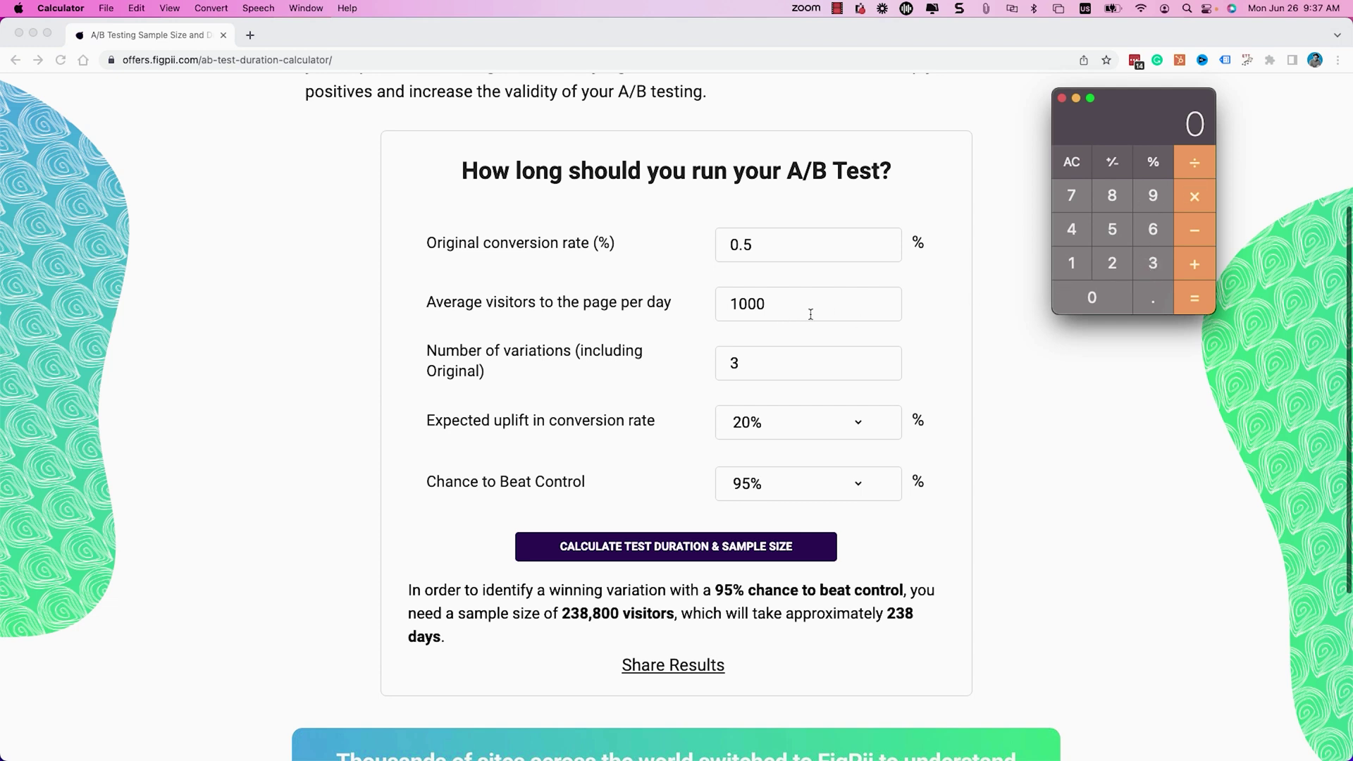
Step: In Calculator, compute 30000 × 0.5 ÷ 100 = 150 conversions
text(30000)
click(1198, 192)
text(0.5)
click(1196, 298)
key(slash)
text(100)
click(1206, 299)
Step: Set the number of variations to 2, yielding a 159-day estimate
click(748, 362)
double_click(747, 361)
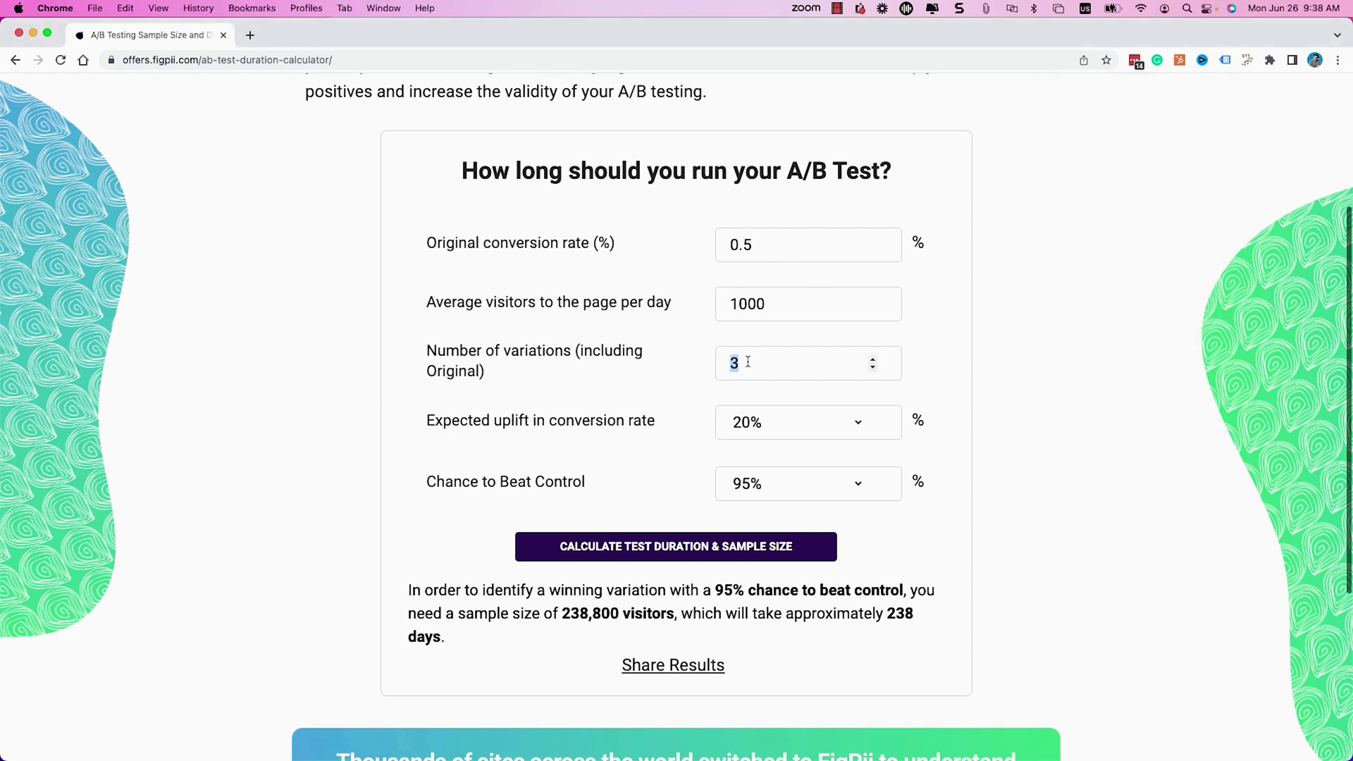
text(2)
double_click(890, 615)
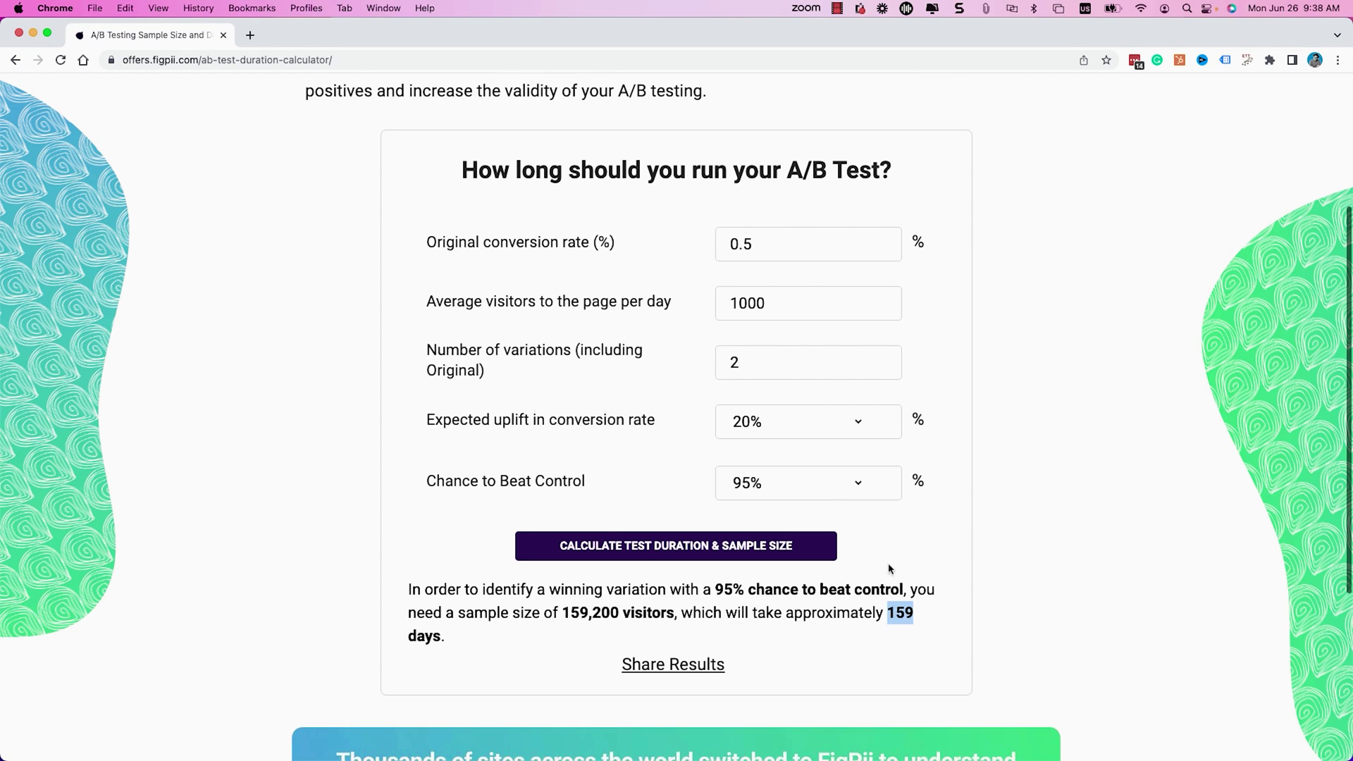
Step: Set chance to beat control to 90%, then lower it to 80%
click(774, 482)
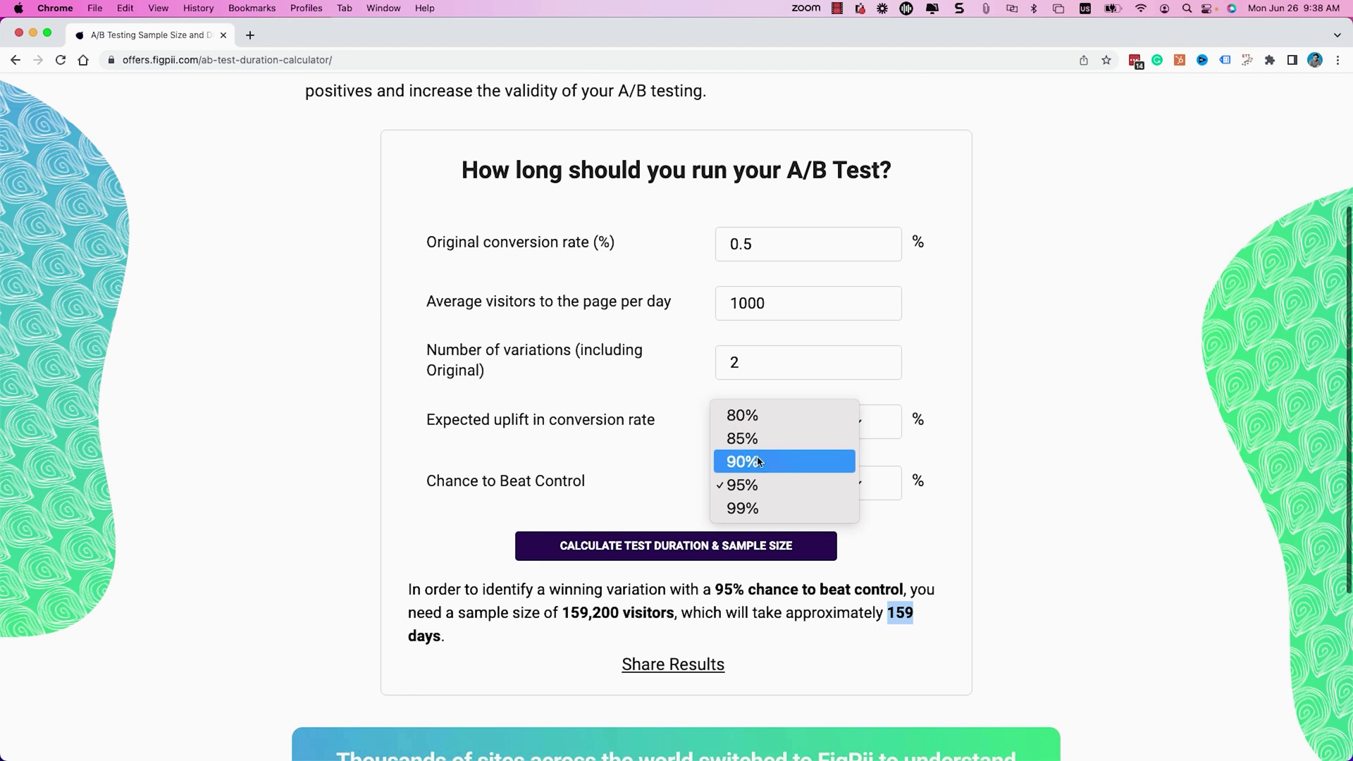
click(759, 461)
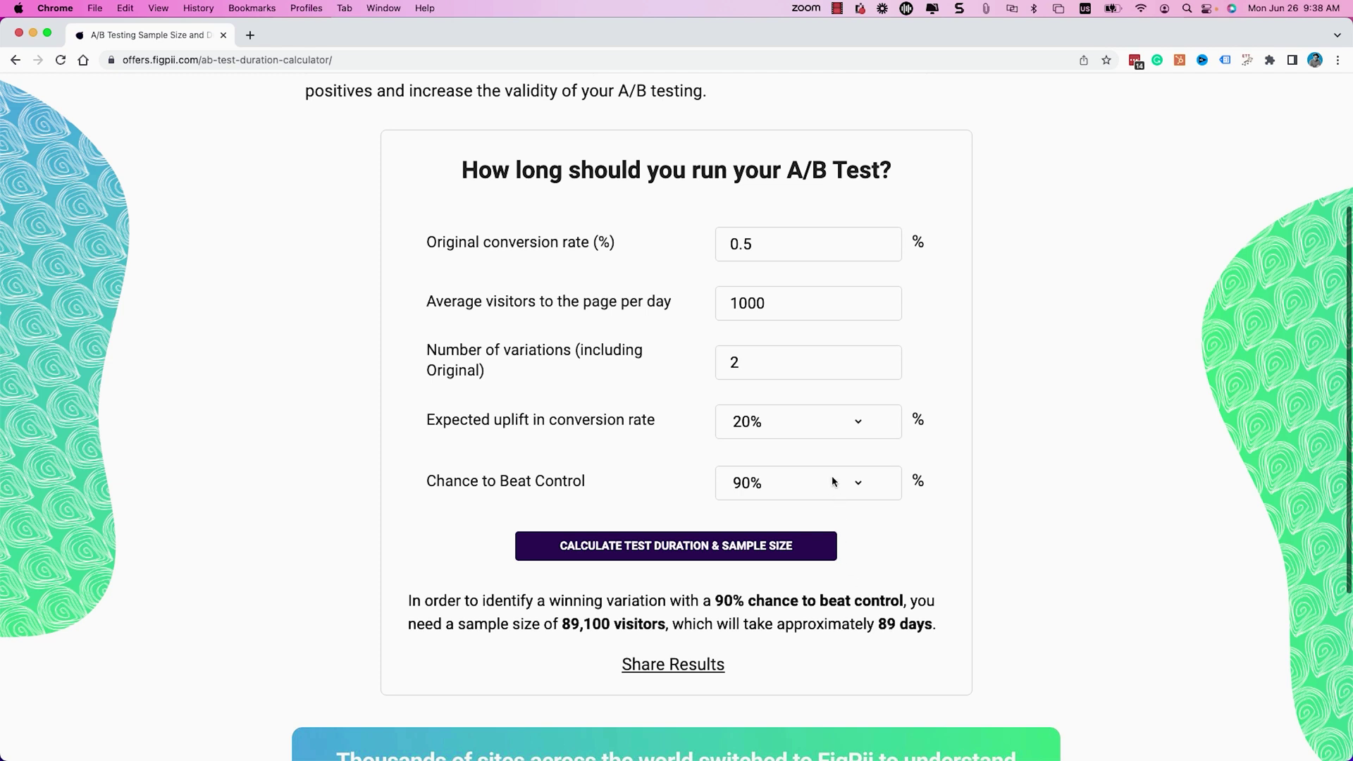
click(802, 484)
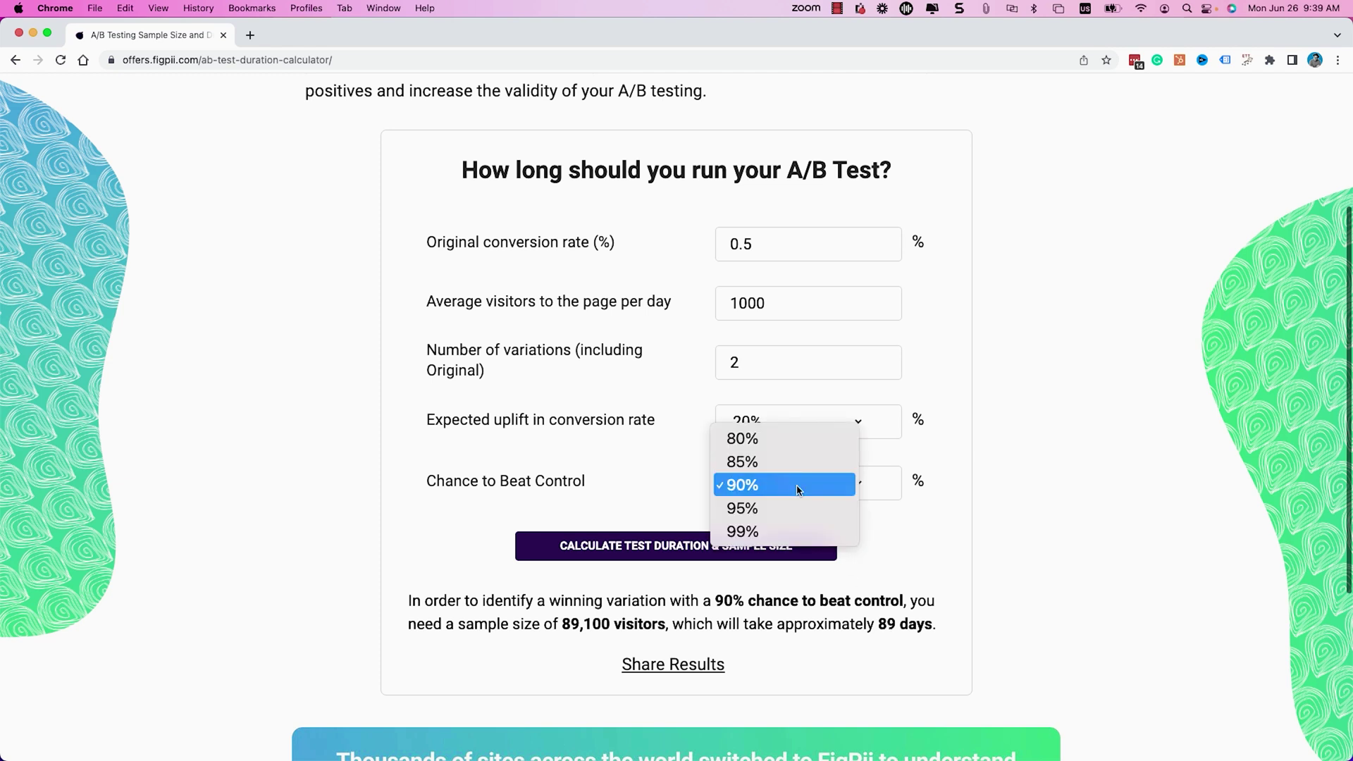
click(779, 440)
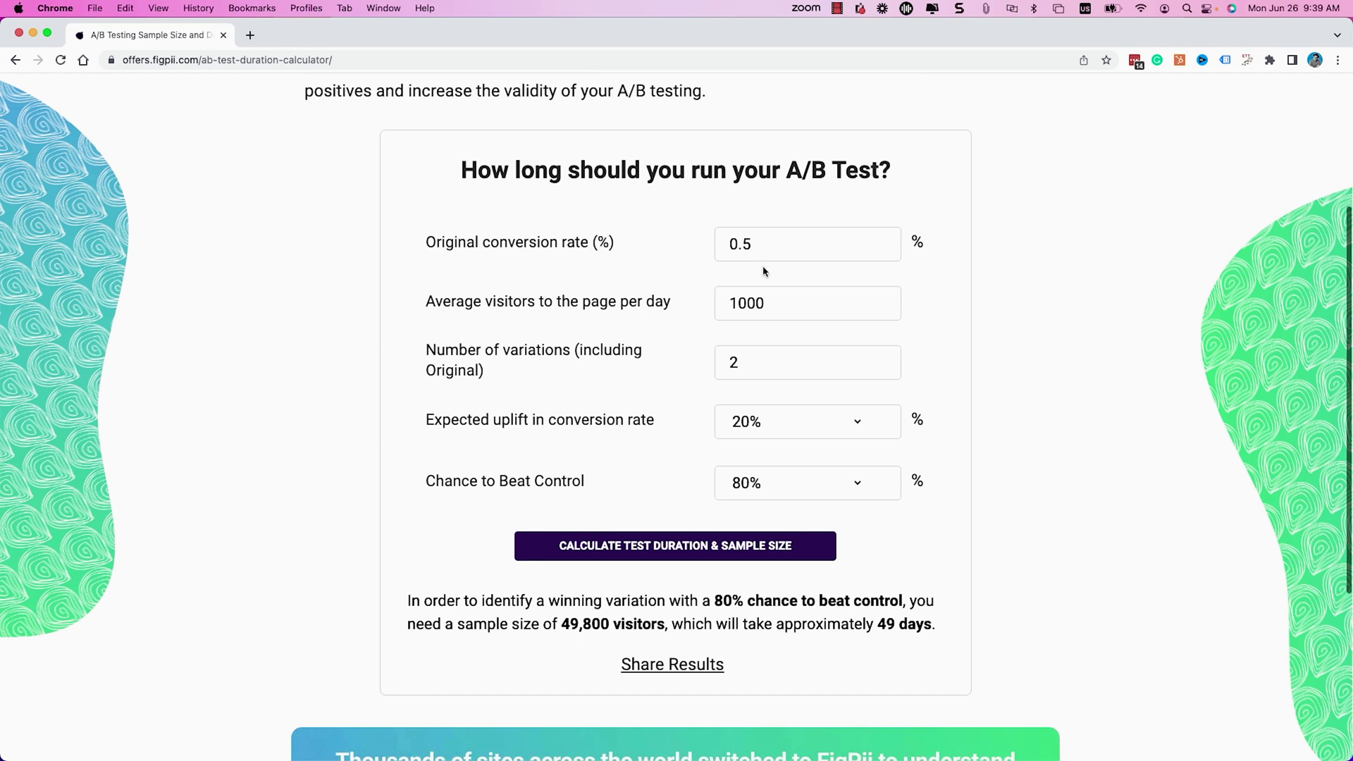
Step: Change the conversion rate to 1%, trying 7 first
drag(751, 244, 746, 244)
text(7)
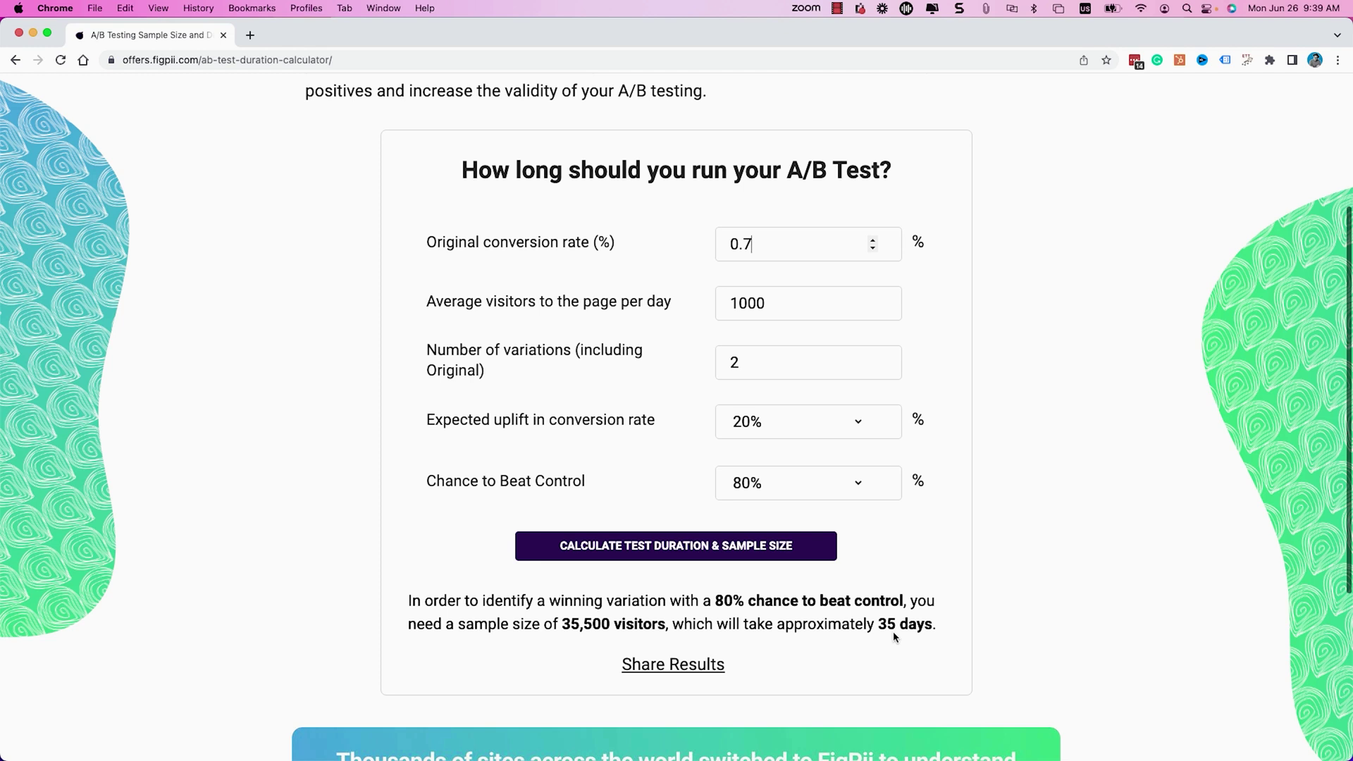
key(super+a)
text(1)
key(Tab)
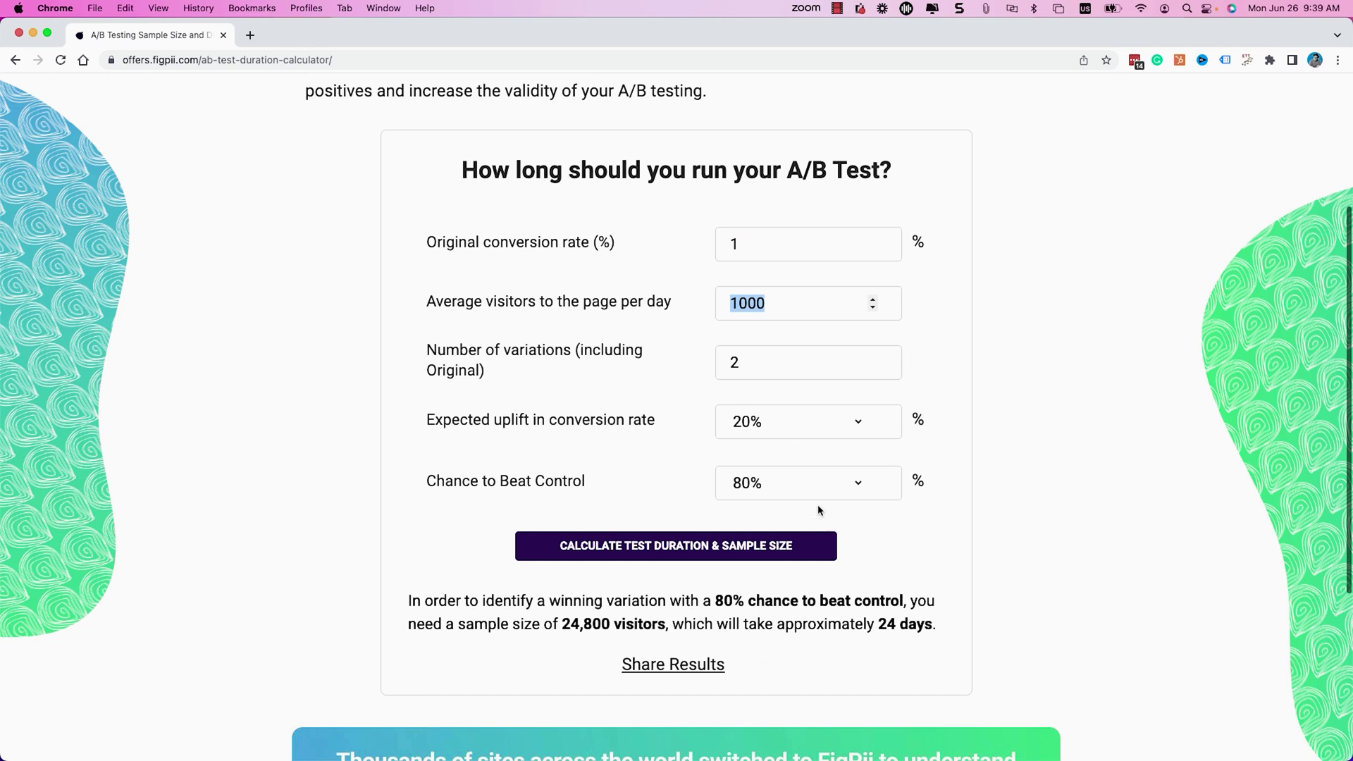
Step: Set chance to beat control to 85%
click(792, 485)
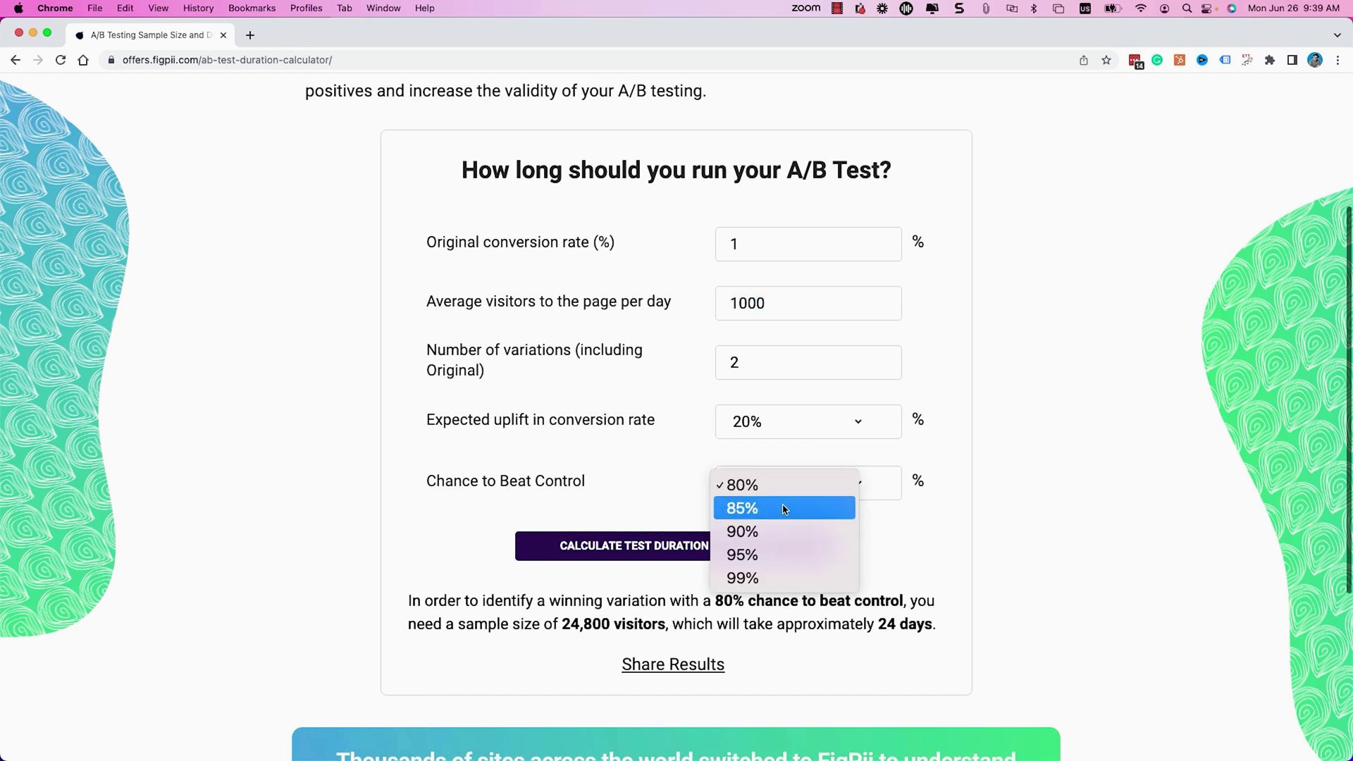
click(784, 508)
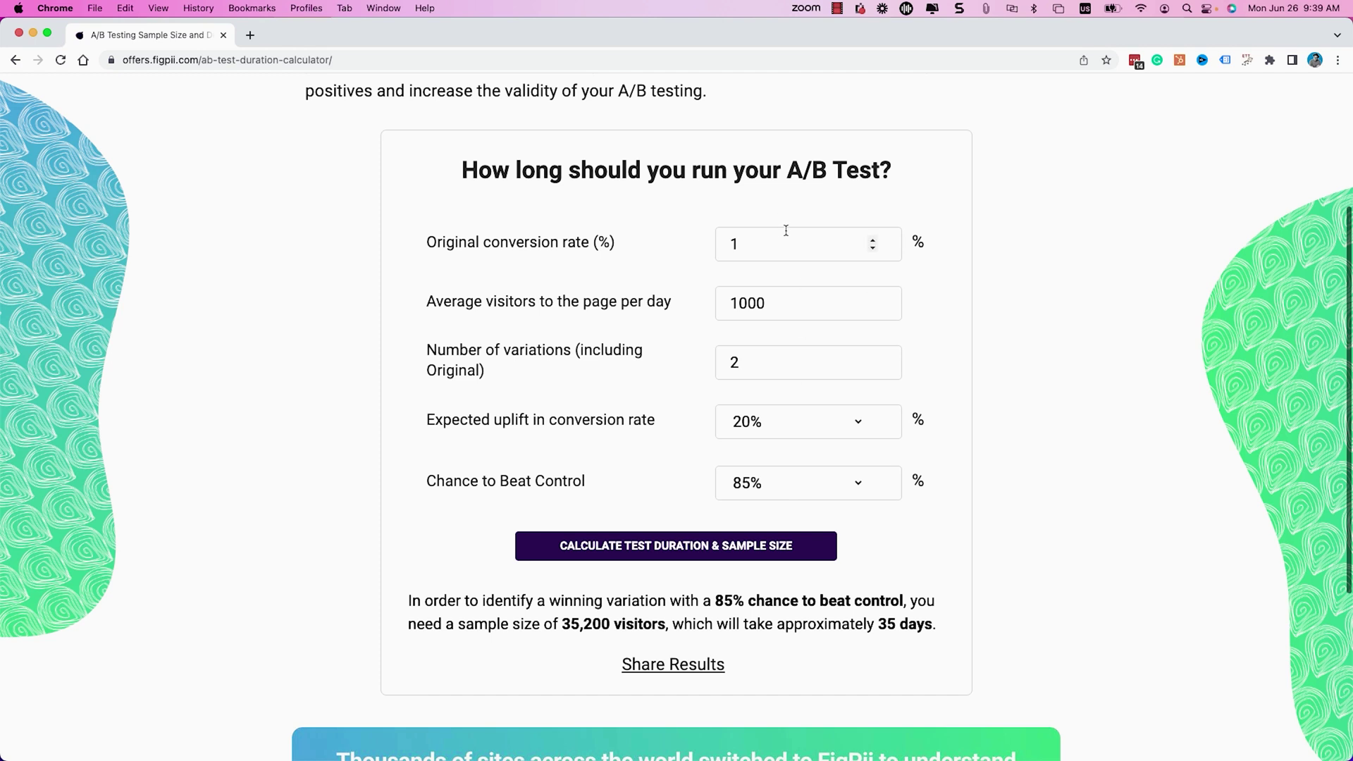
key(super+Tab)
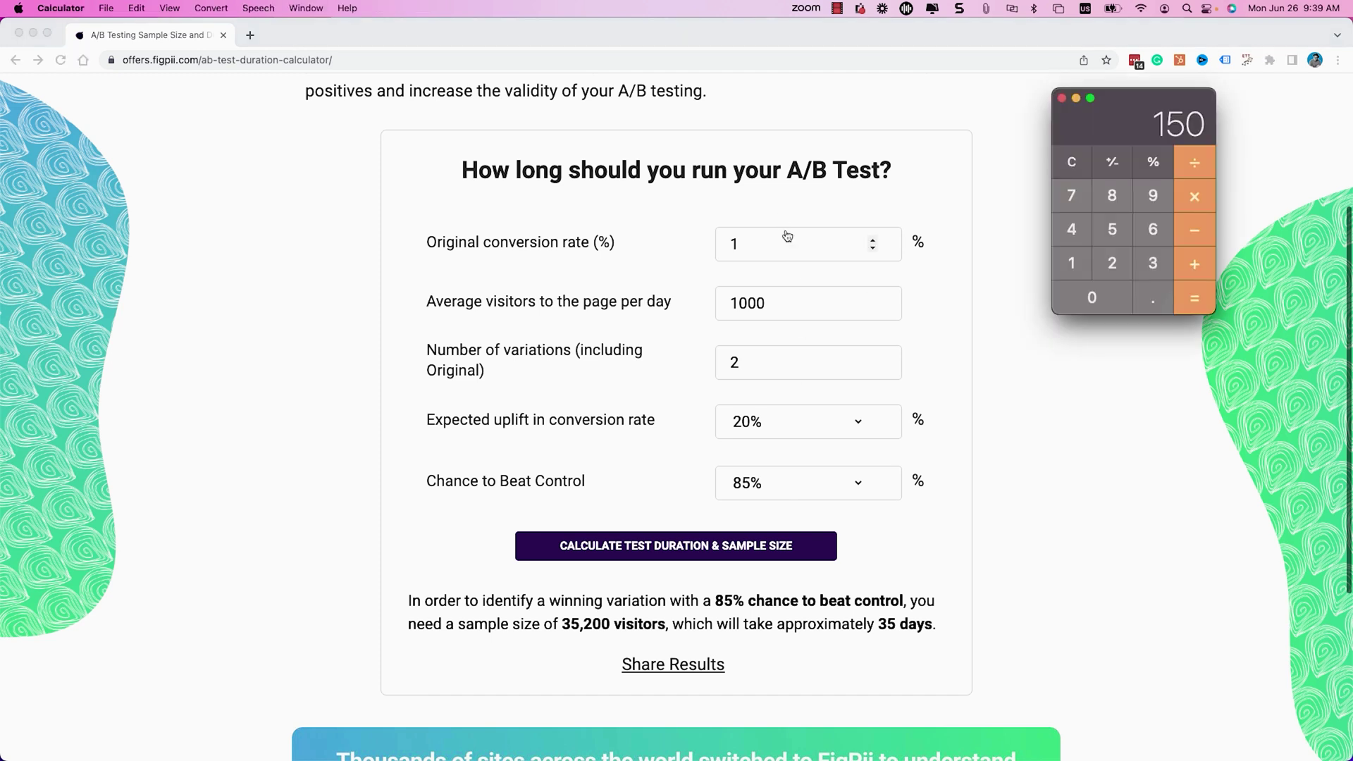
Step: In Calculator, compute 30000 ÷ 100 = 300 monthly conversions
text(30000)
click(1197, 197)
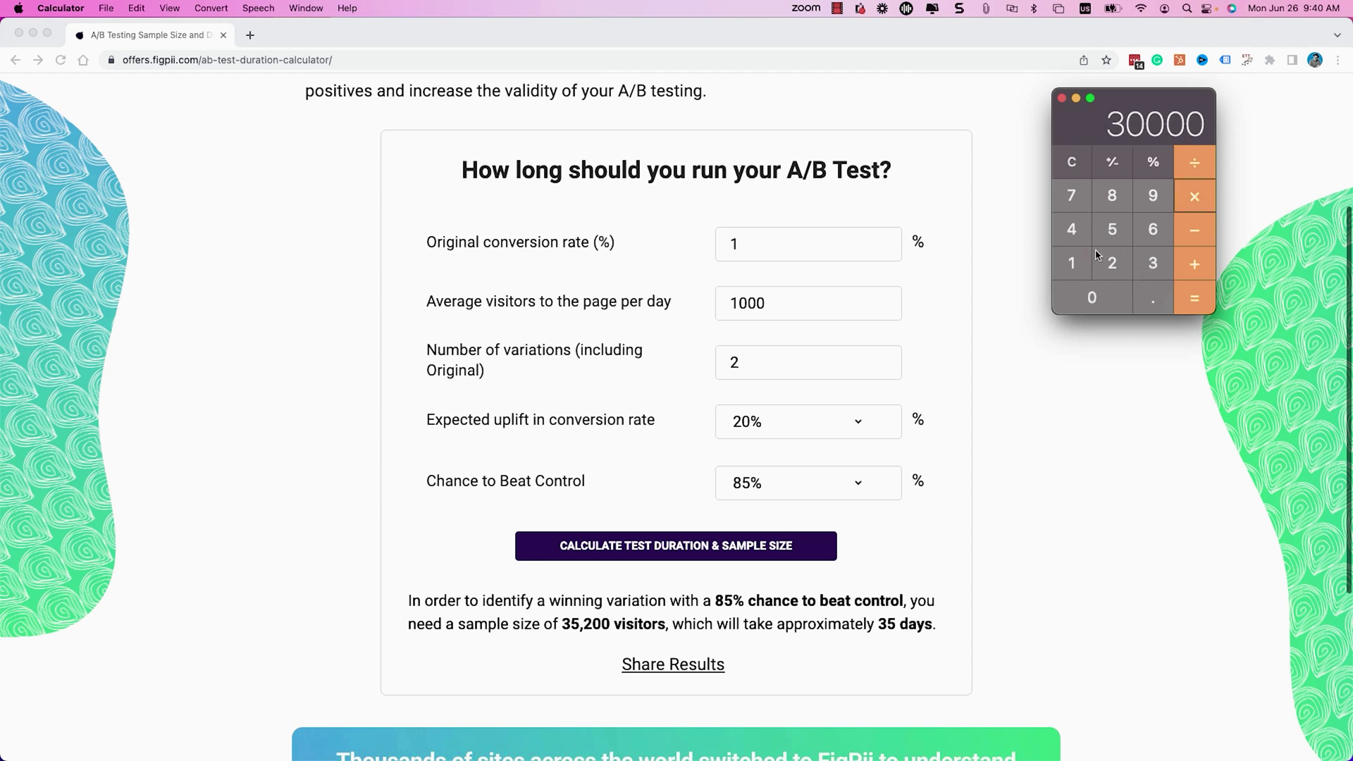
click(1195, 170)
text(100)
key(Return)
Step: Set FigPii's conversion rate to 1.5%, then enter 30000 × in Calculator
click(773, 249)
text(1.)
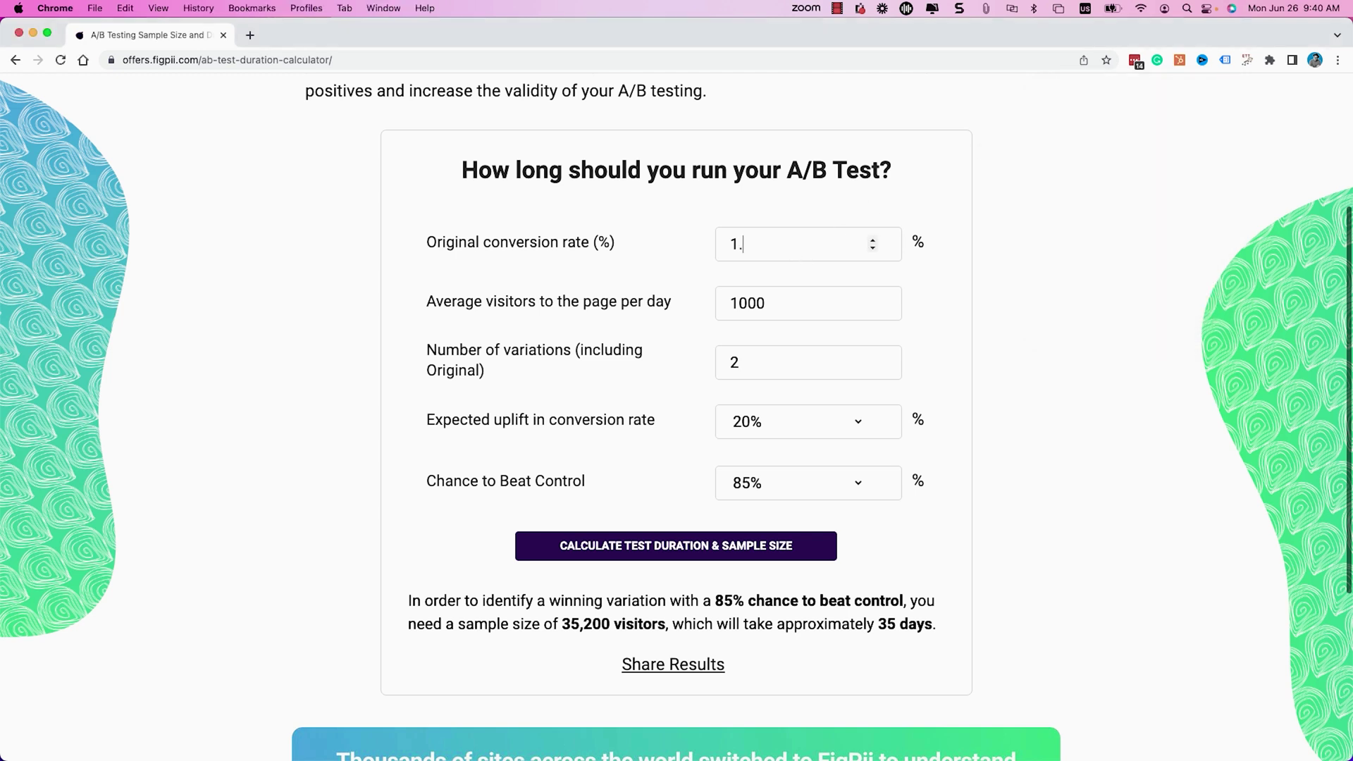
text(5)
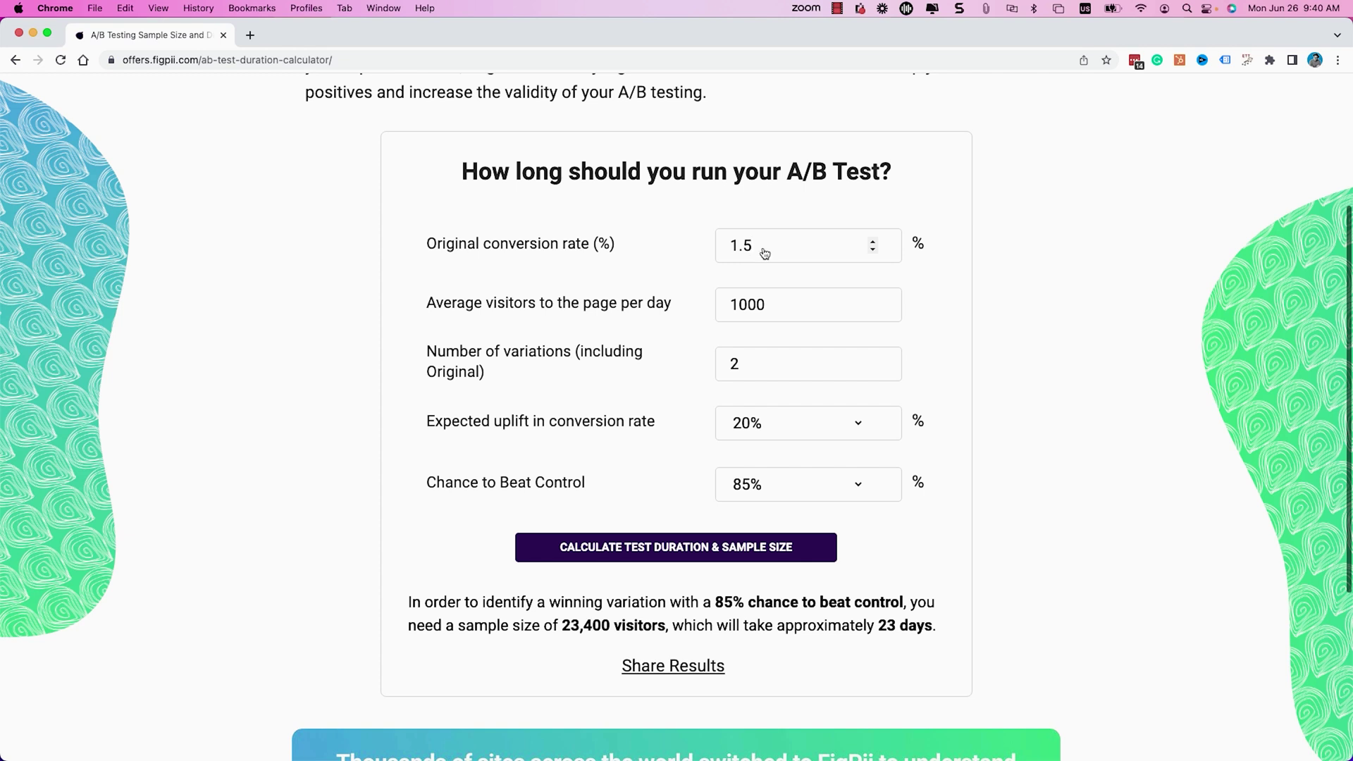
key(super+Tab)
click(1153, 262)
click(1121, 284)
triple_click(1121, 283)
key(asterisk)
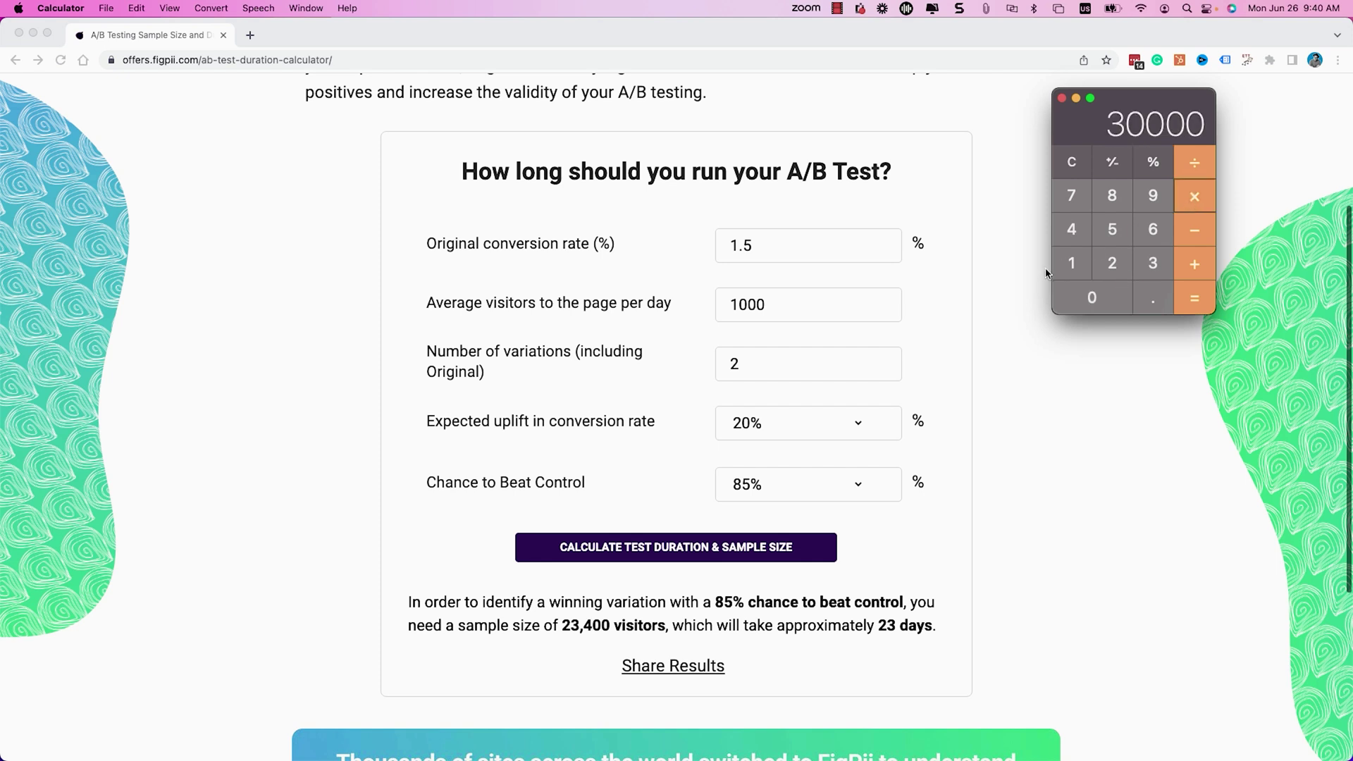
Step: Multiply 30000 by 1.5 and divide by 100 to get 450 conversions
click(1071, 262)
click(1152, 298)
key(5)
click(1194, 297)
click(1201, 162)
click(1074, 273)
double_click(1086, 300)
click(1189, 301)
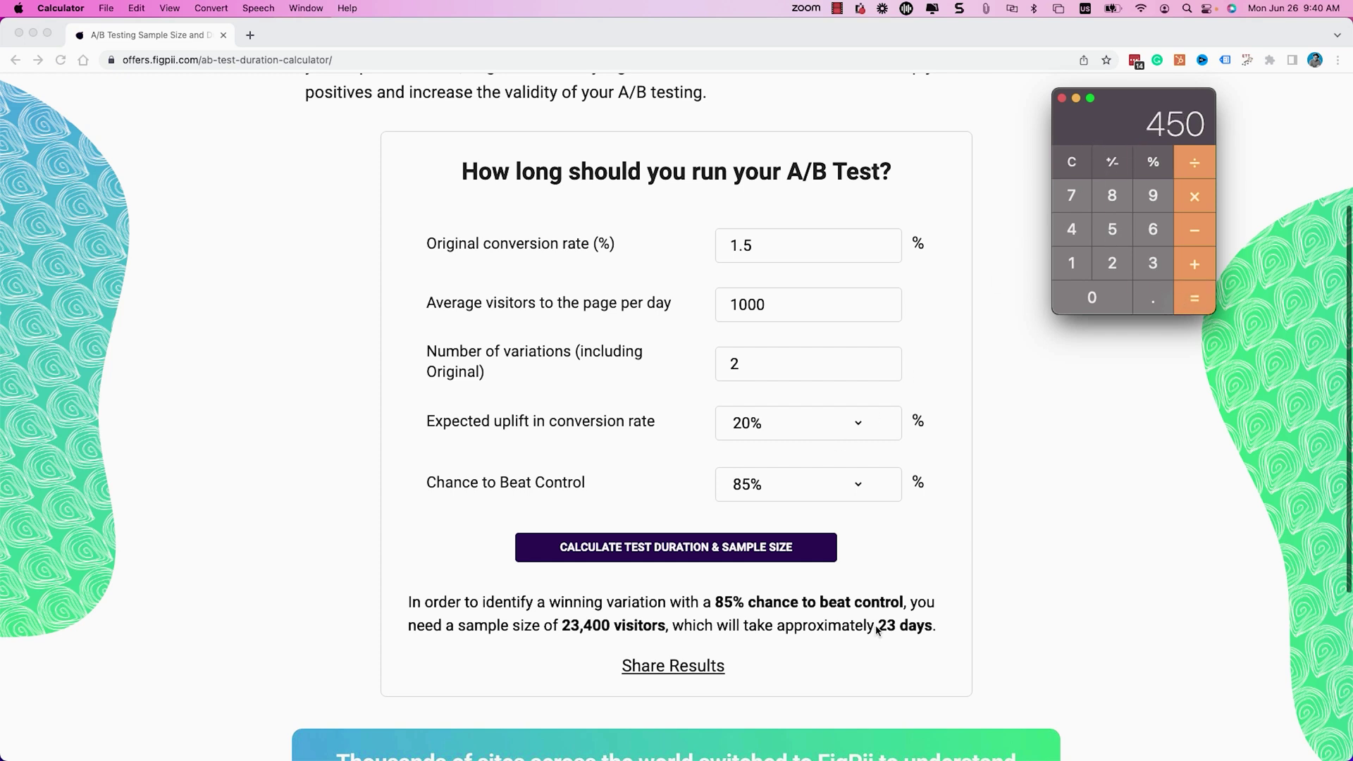
click(849, 490)
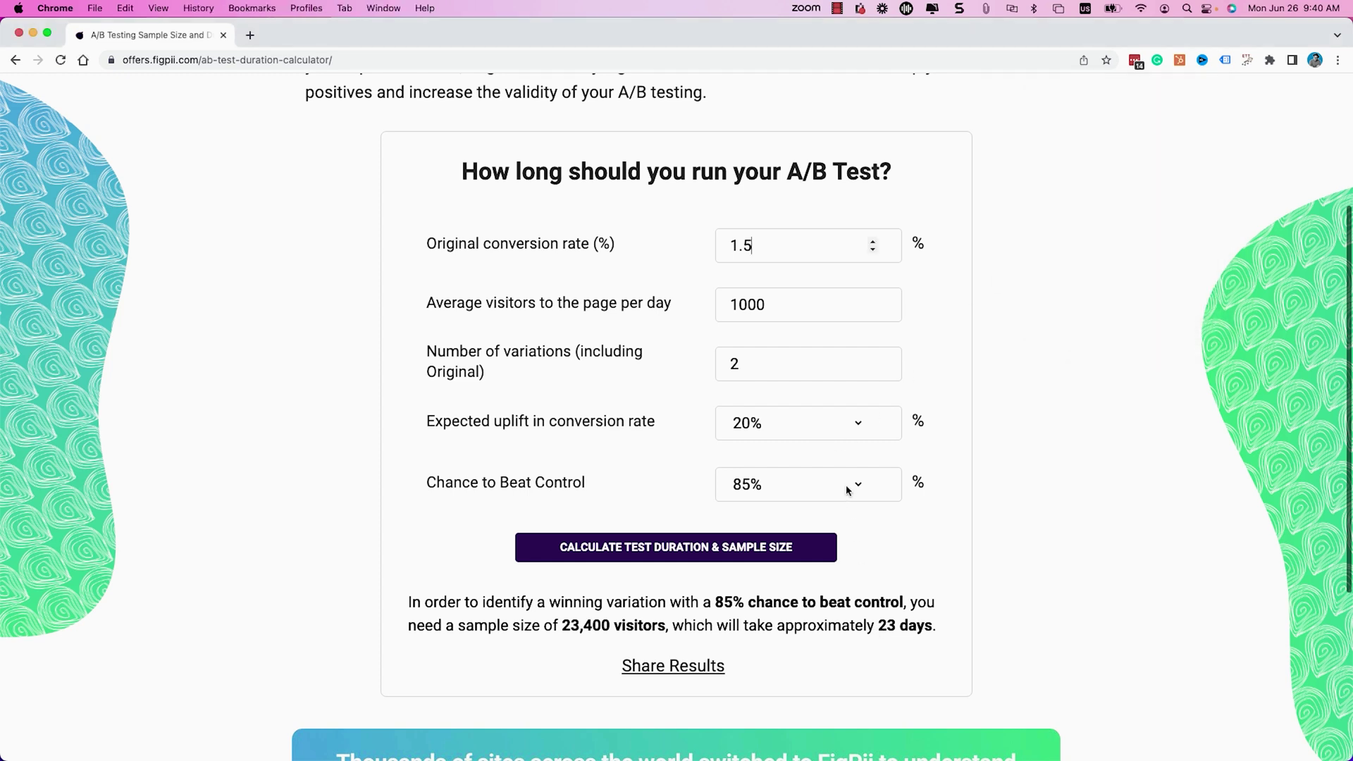
Step: Set chance to beat control to 90% and daily visitors to 2000
click(849, 489)
click(837, 509)
drag(736, 303, 725, 305)
text(2)
key(Tab)
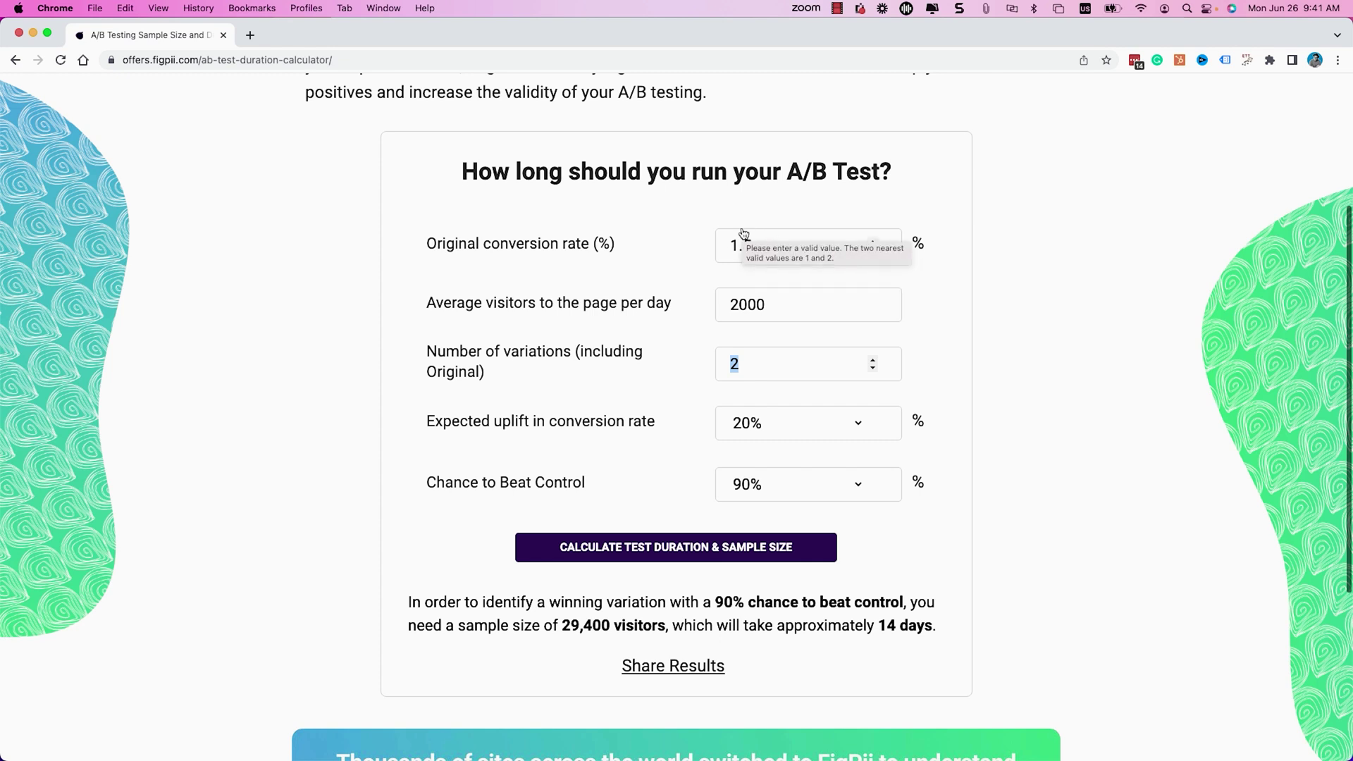
key(super+Tab)
scroll(818, 282, down, 1)
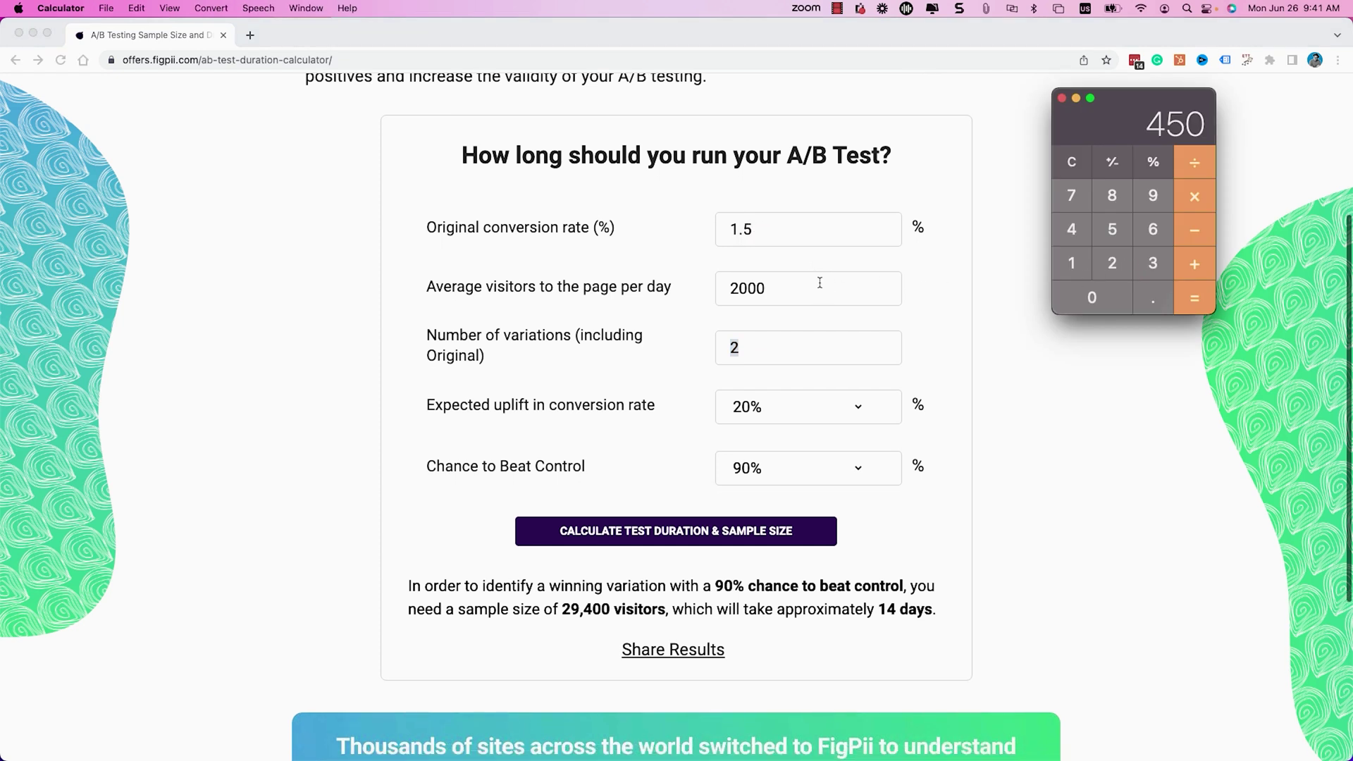
Step: Compute 60000 × 1.5 in macOS Calculator, giving 90000
click(1155, 231)
click(1100, 295)
click(1099, 294)
click(1099, 295)
click(1099, 294)
click(1194, 196)
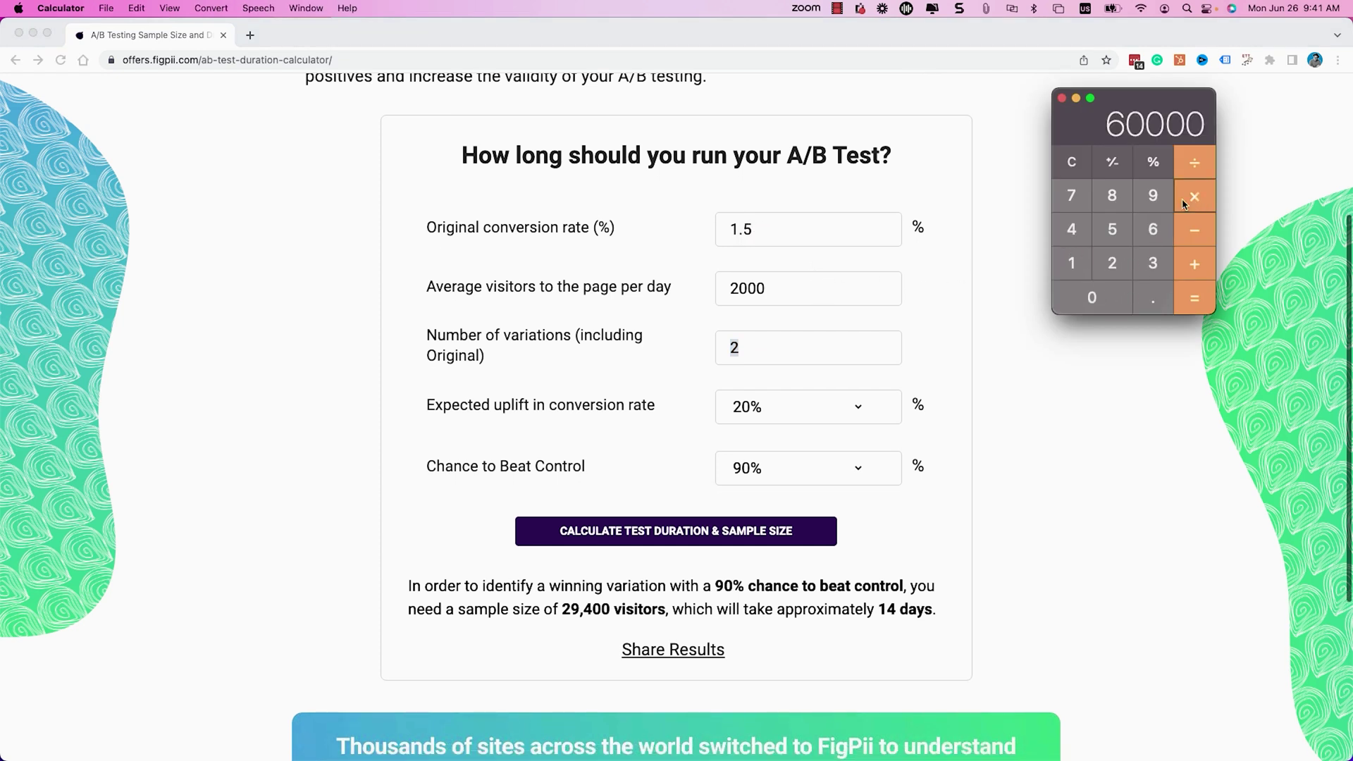
click(1075, 262)
click(1152, 298)
click(1112, 229)
key(Return)
Step: Divide by 100 to get 900, then set FigPii's chance to beat control to 95%
key(BackSpace)
key(BackSpace)
click(806, 467)
click(791, 495)
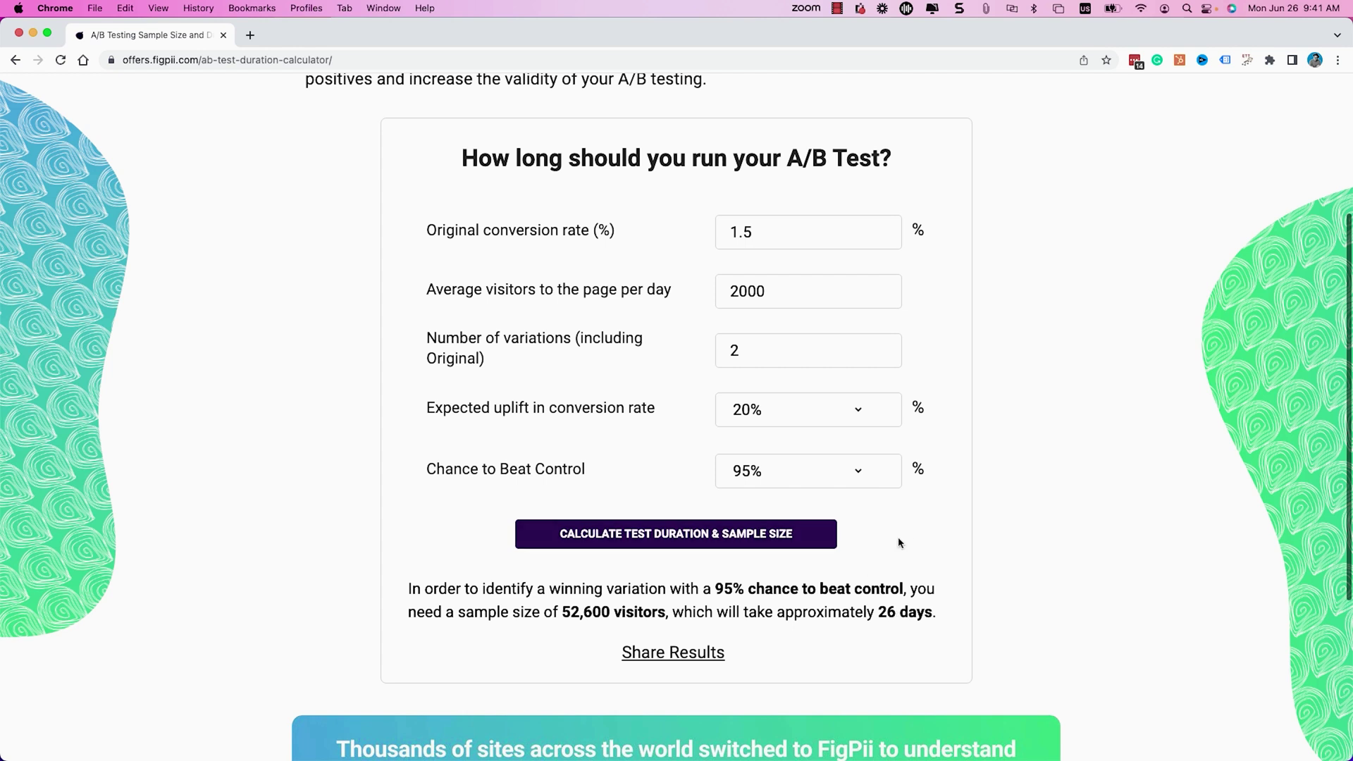
Step: Set chance to beat control back to 90% and the variations count to 3
click(806, 474)
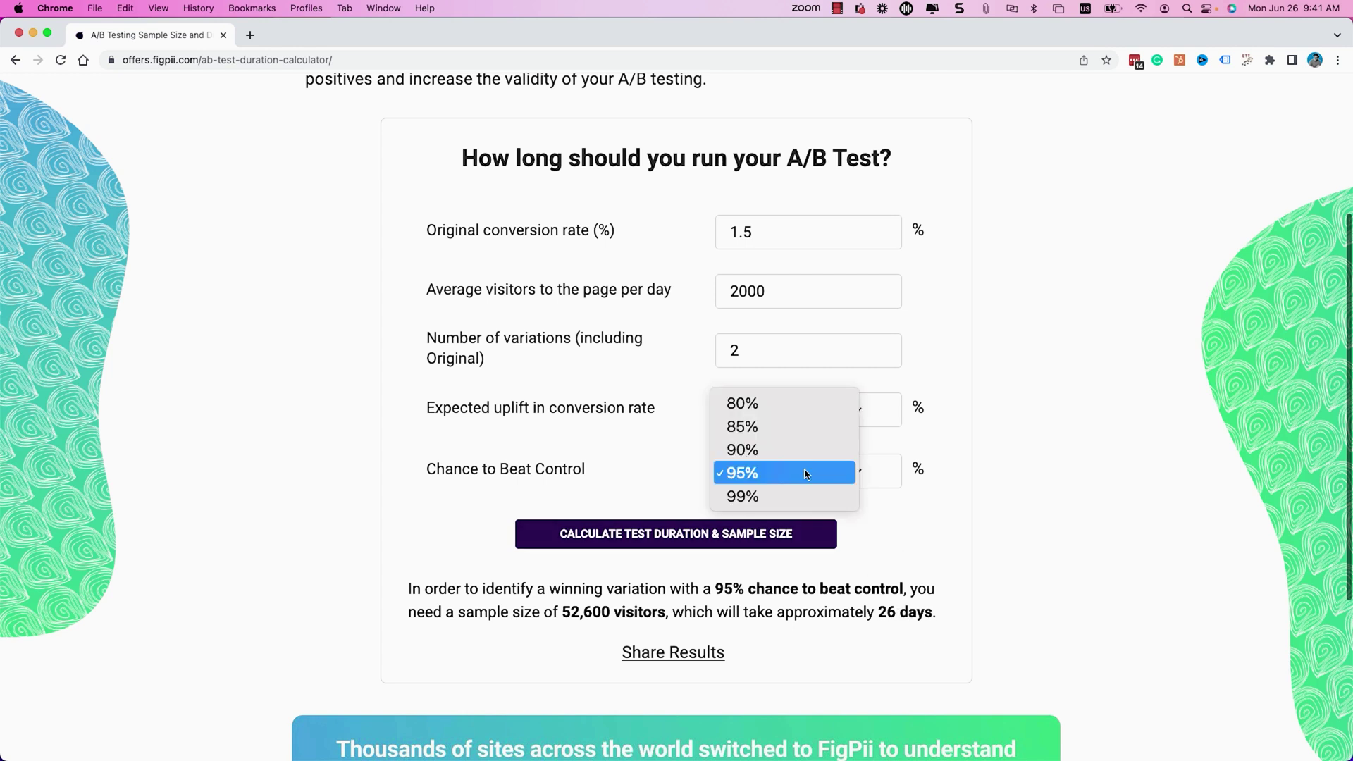
click(790, 451)
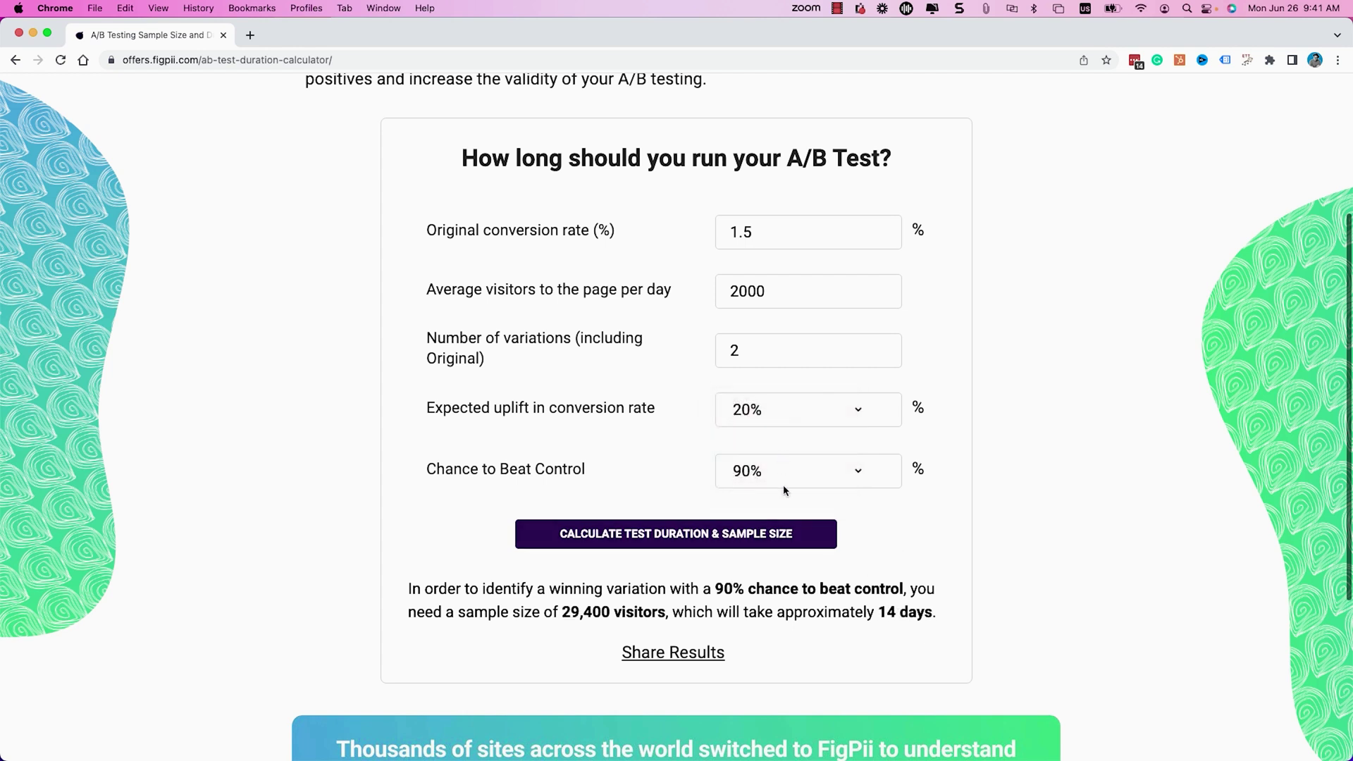
drag(759, 351, 715, 355)
text(3)
Step: Change daily visitors to 4000 and the conversion rate to 2%, then bring up Calculator
drag(737, 293, 727, 295)
text(4)
double_click(761, 233)
text(2)
key(Tab)
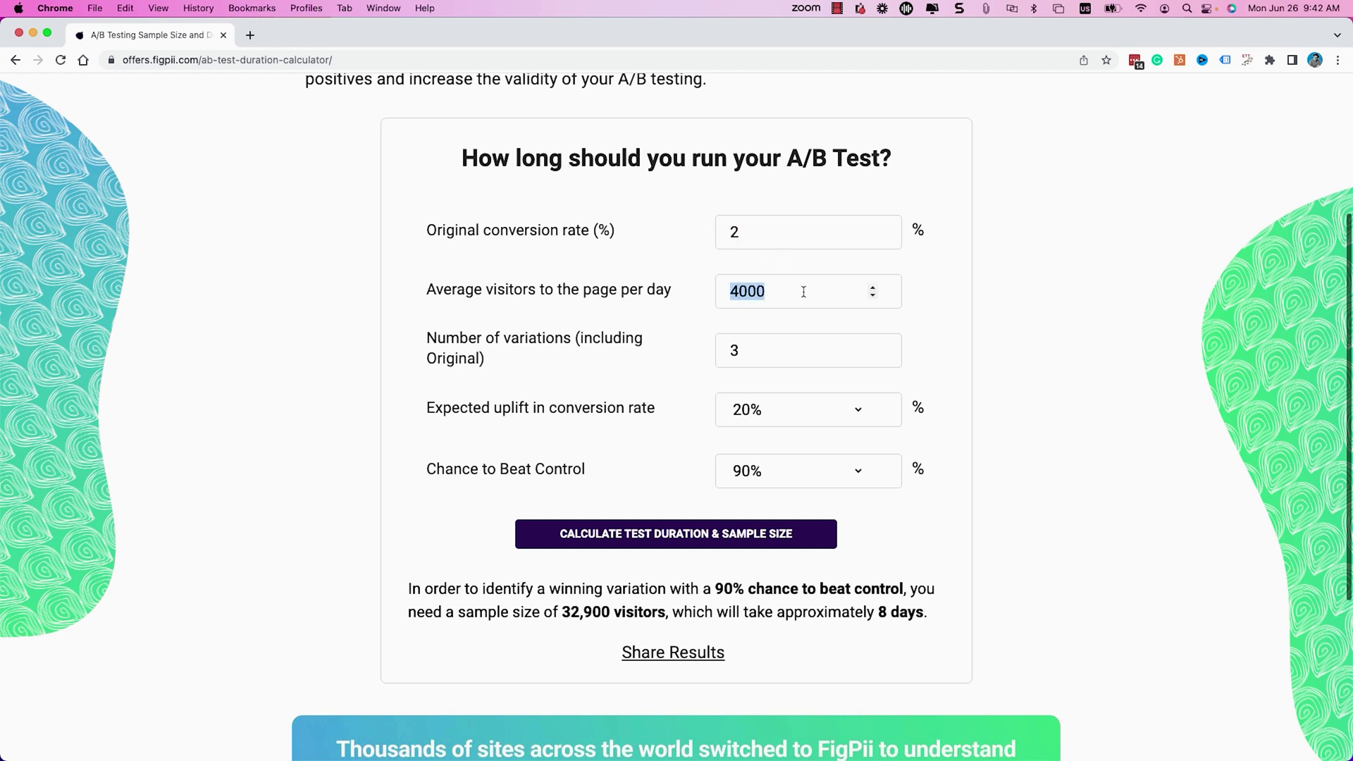
key(super+space)
key(Escape)
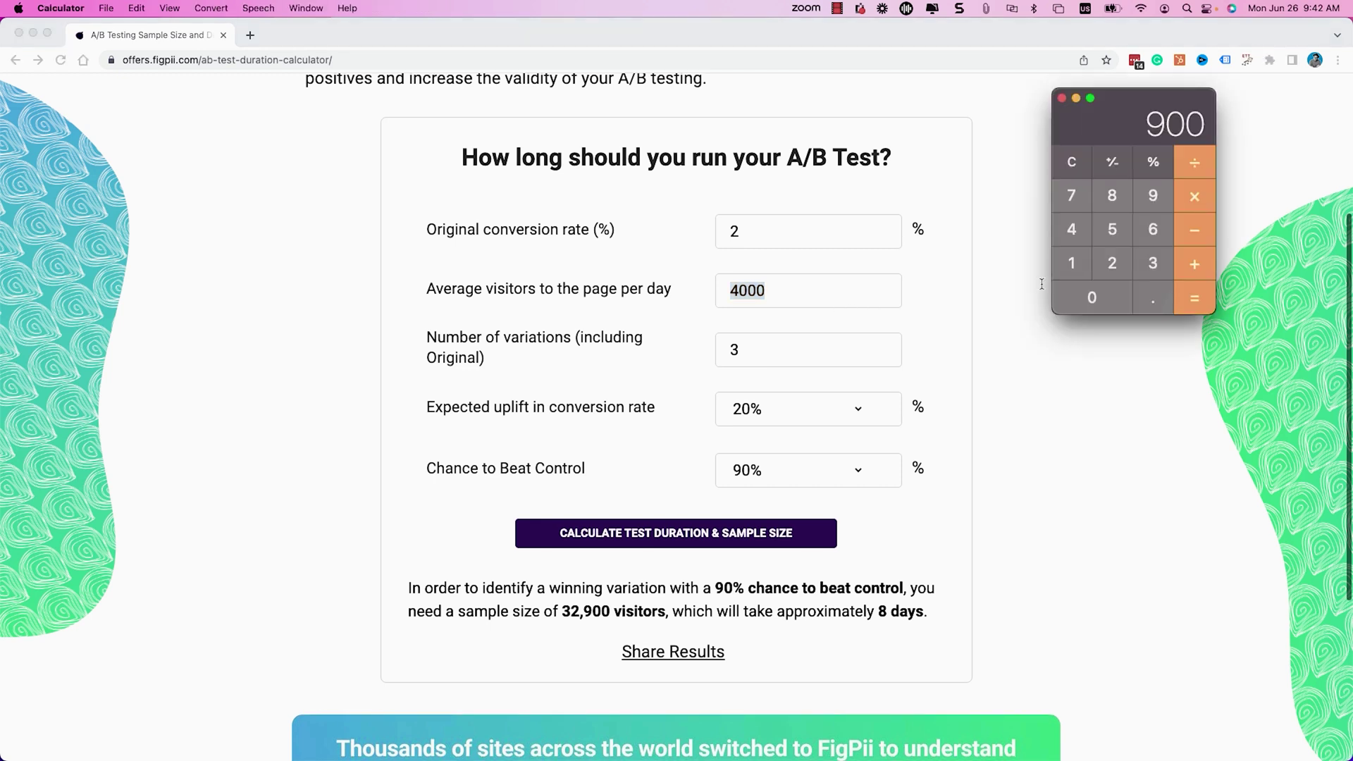
Step: Enter 120000 followed by the multiply operator in Calculator
click(1070, 268)
click(1111, 263)
click(1096, 296)
click(1095, 296)
click(1098, 295)
click(1095, 296)
click(1195, 196)
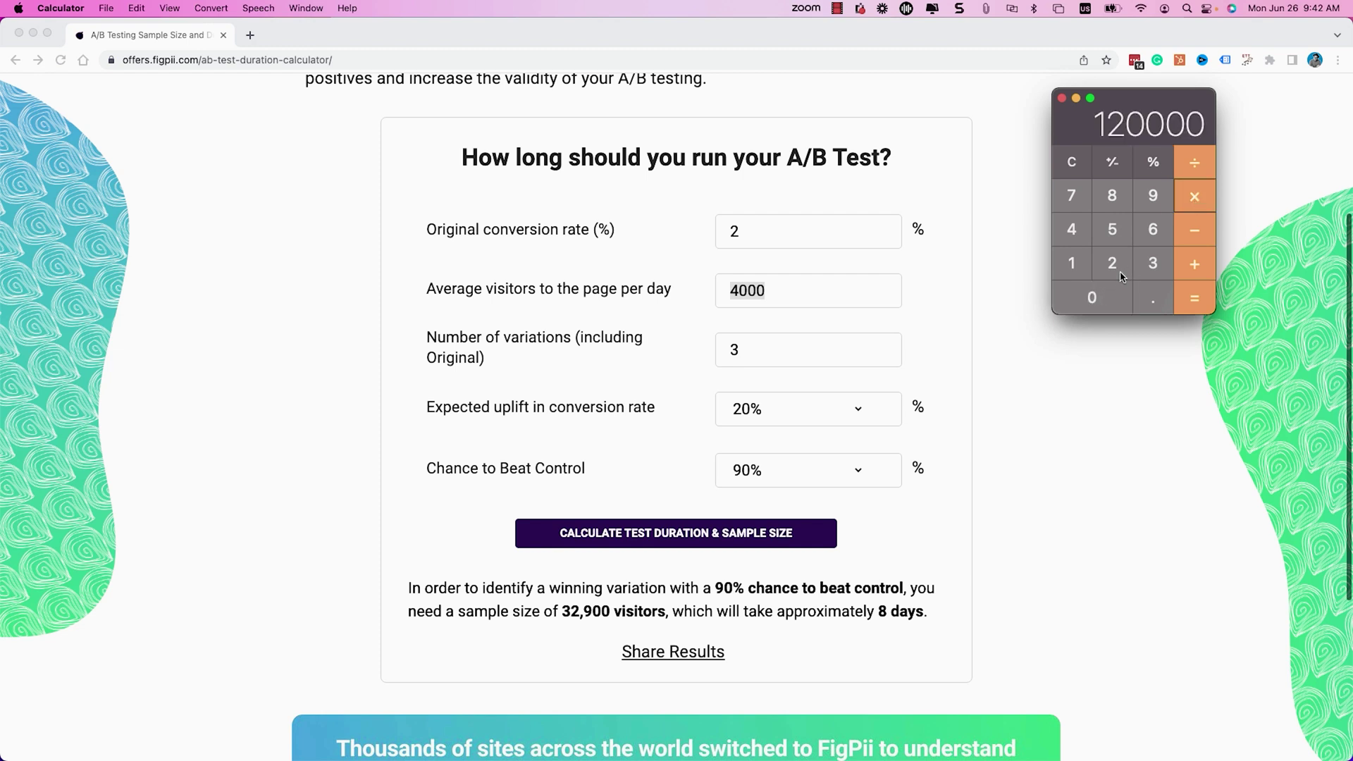
Step: Multiply by 2 and divide by 100 to get 2400, then return to the FigPii form
click(1112, 264)
click(1194, 163)
click(1072, 263)
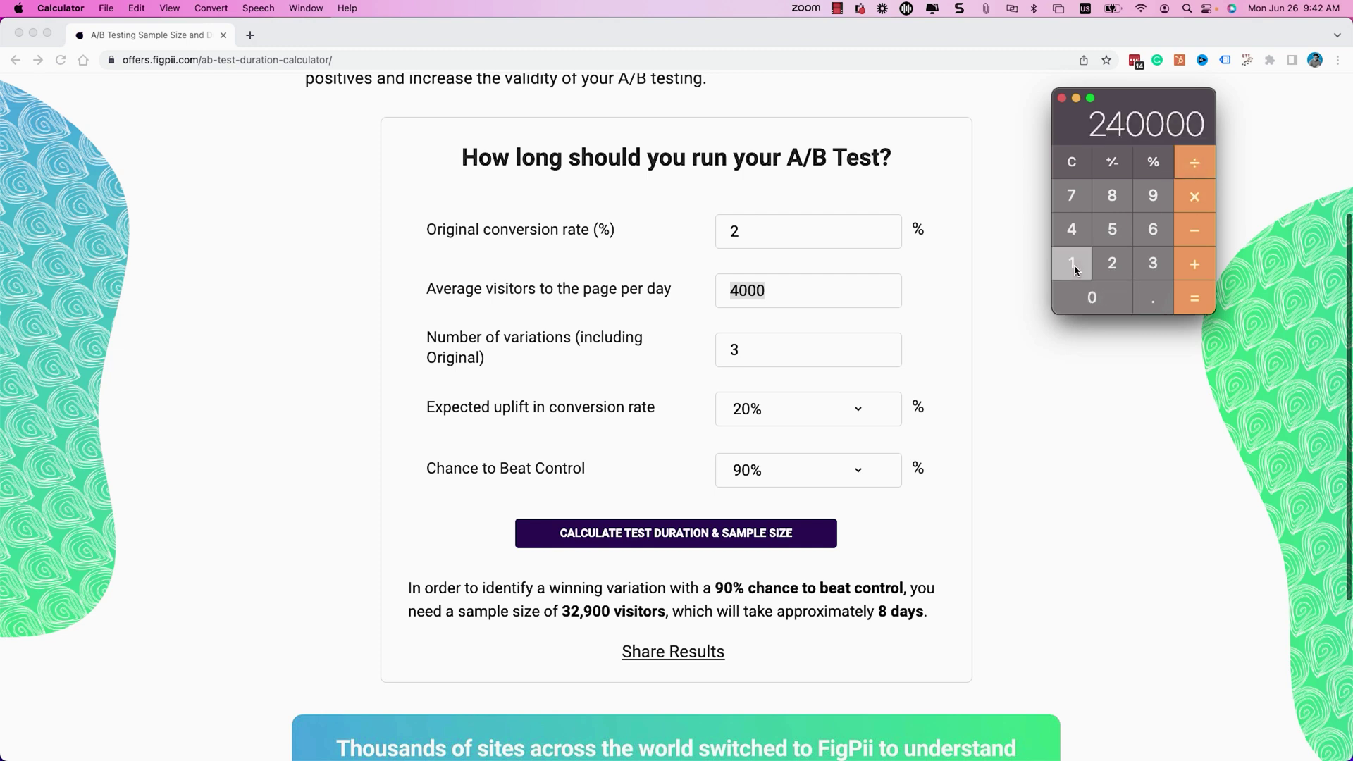
click(1099, 298)
click(1103, 303)
click(1194, 297)
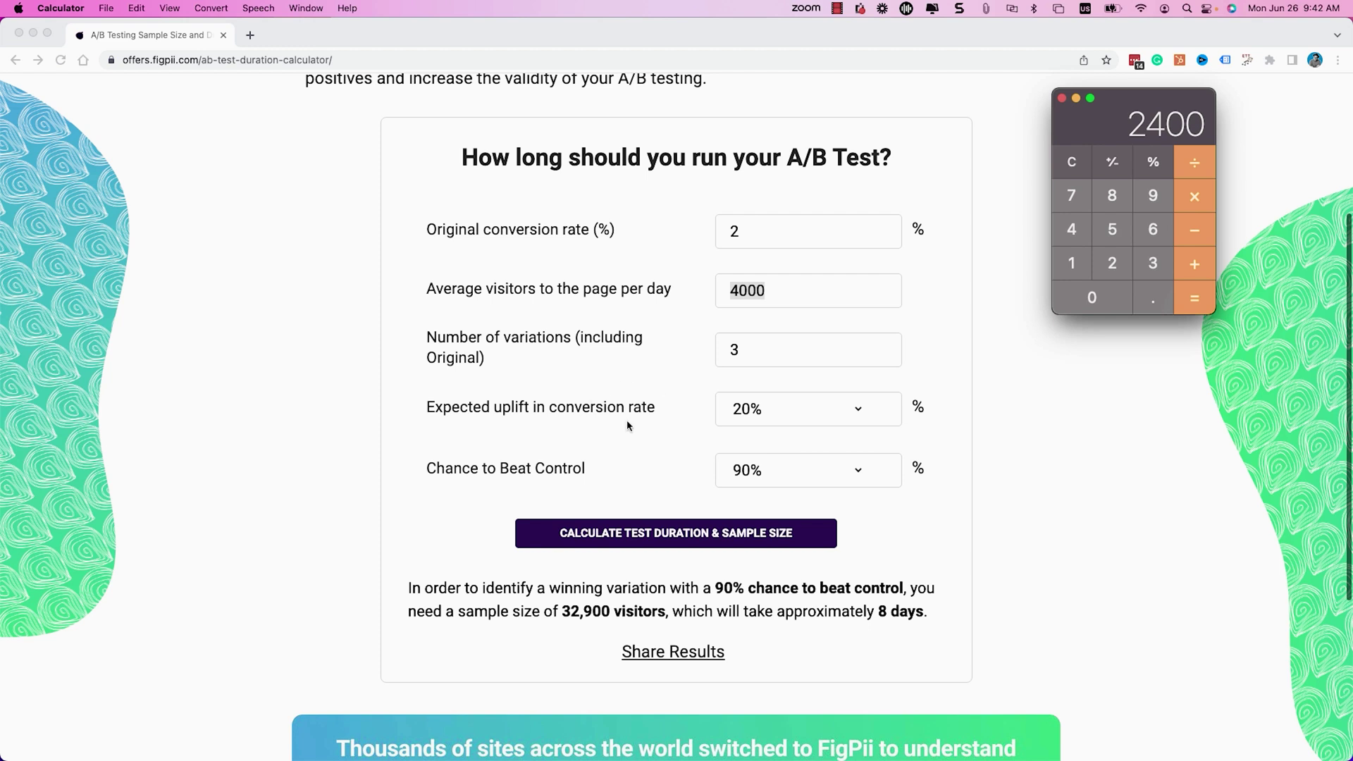
click(763, 466)
click(761, 471)
Step: Pick 95% chance to beat control and scroll to the 58,800-visitor, 14-day result
click(761, 494)
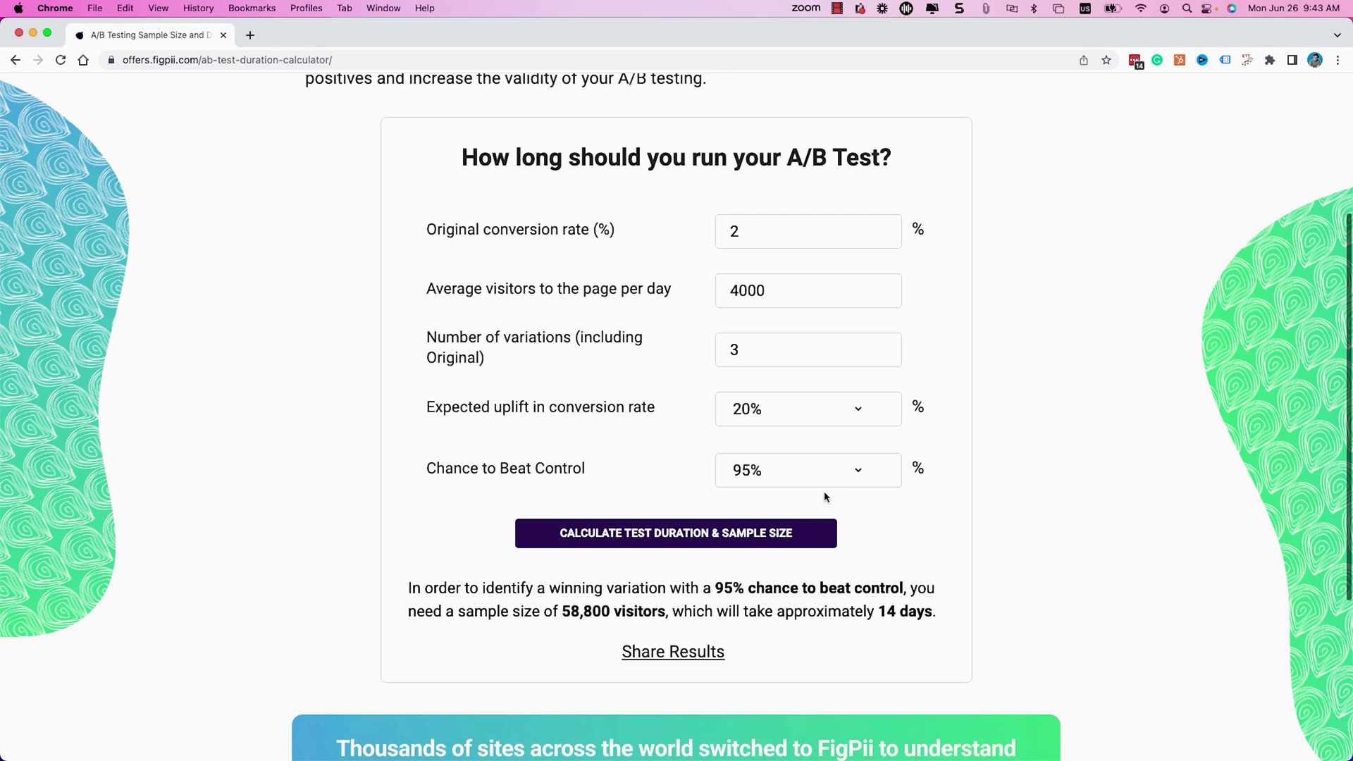
scroll(785, 379, down, 1)
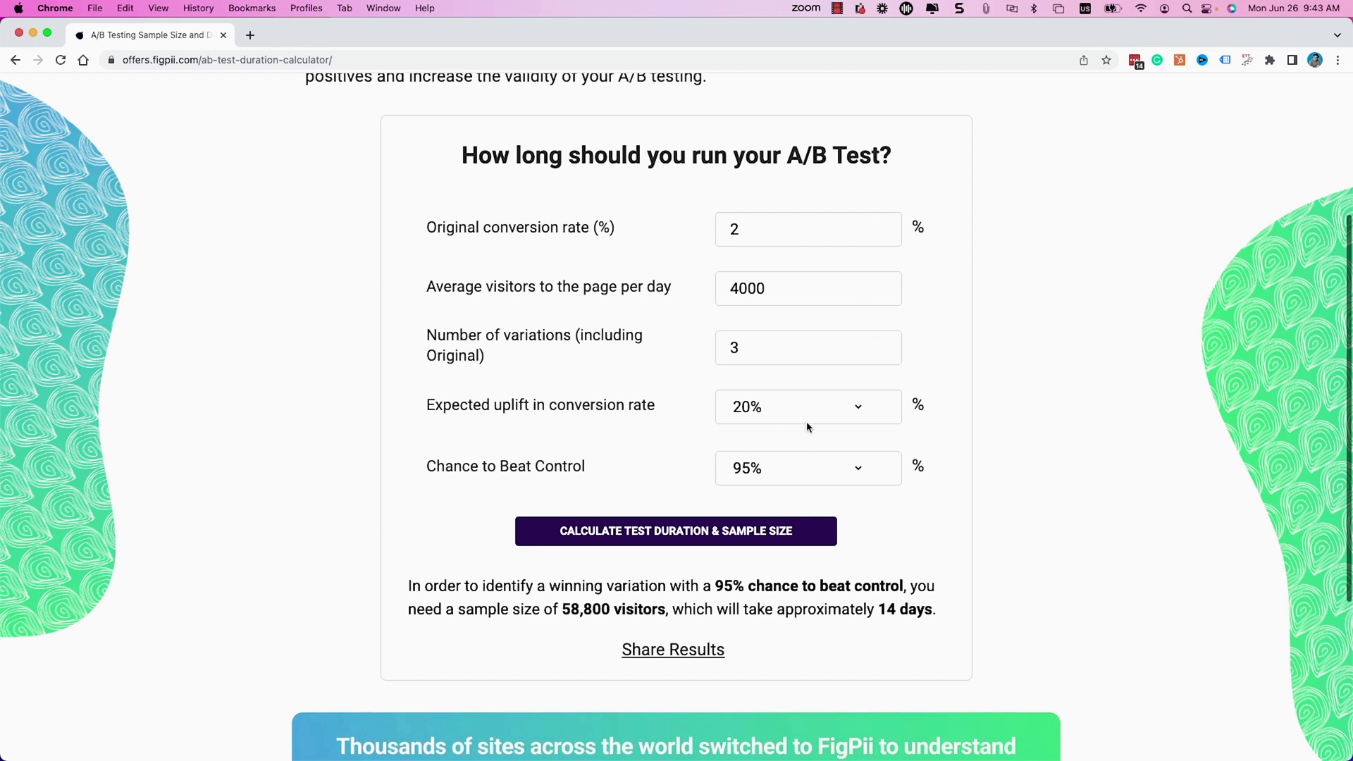